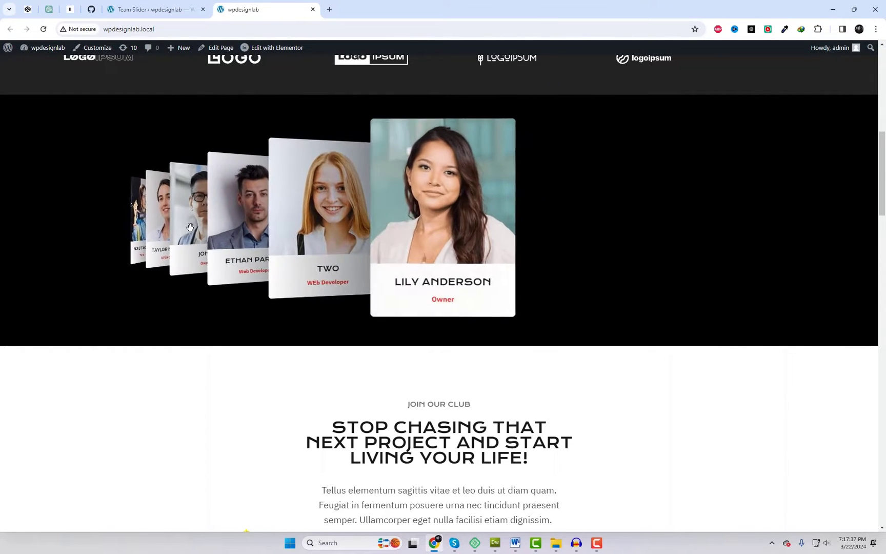
Spin the coverflow team carousel demo to preview different members
left_click_drag(252, 221, 393, 239)
left_click(560, 252)
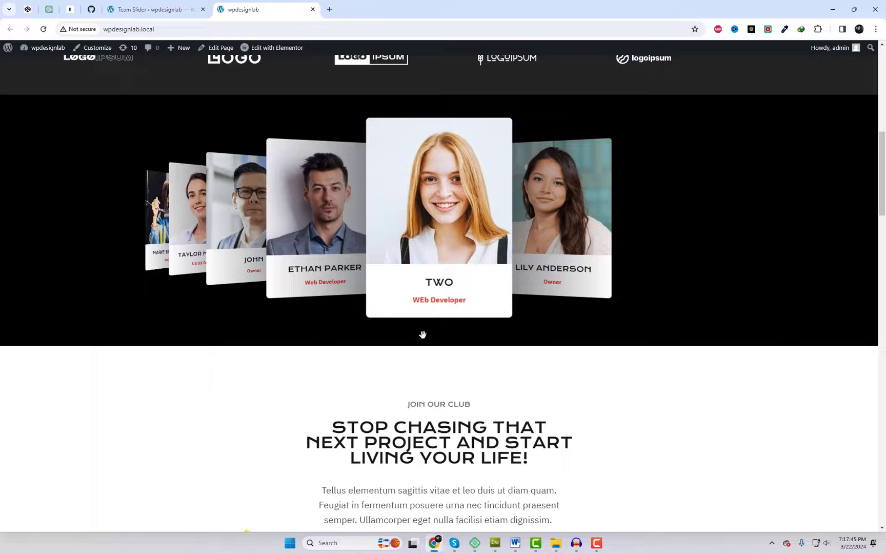
left_click_drag(422, 334, 538, 328)
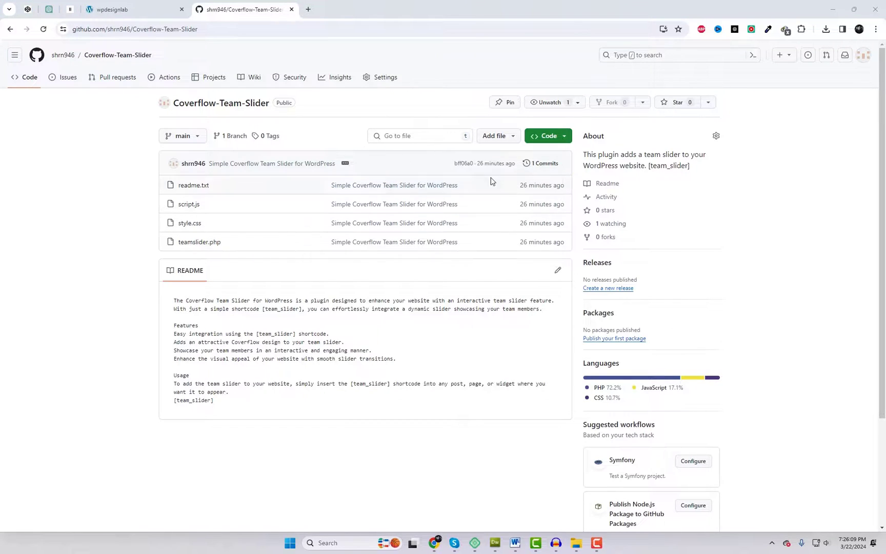
Download the Coverflow-Team-Slider repository as a ZIP and open the downloaded archive
left_click_drag(272, 105, 177, 102)
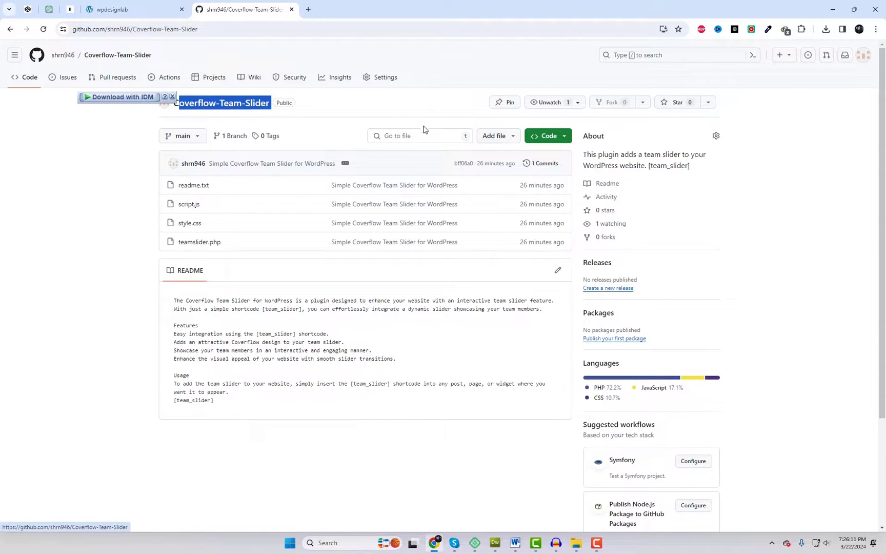
left_click(546, 136)
left_click(434, 282)
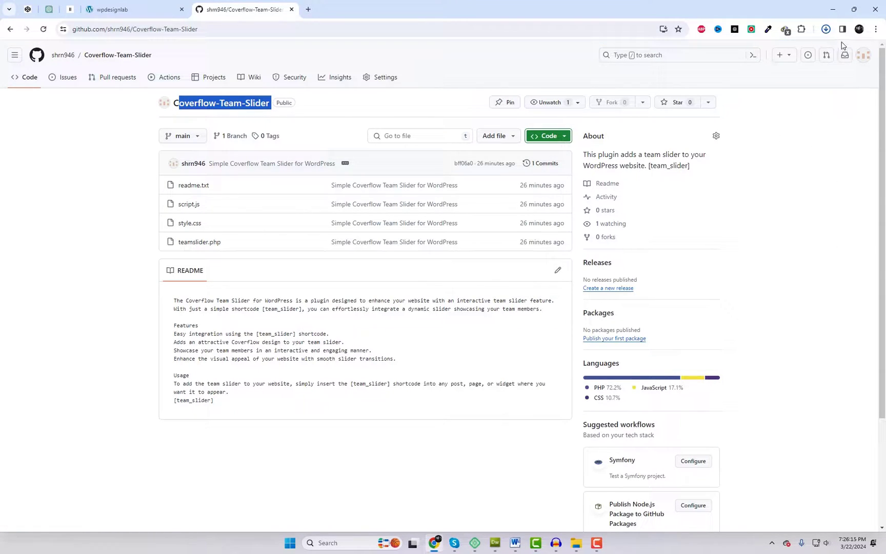
left_click(820, 54)
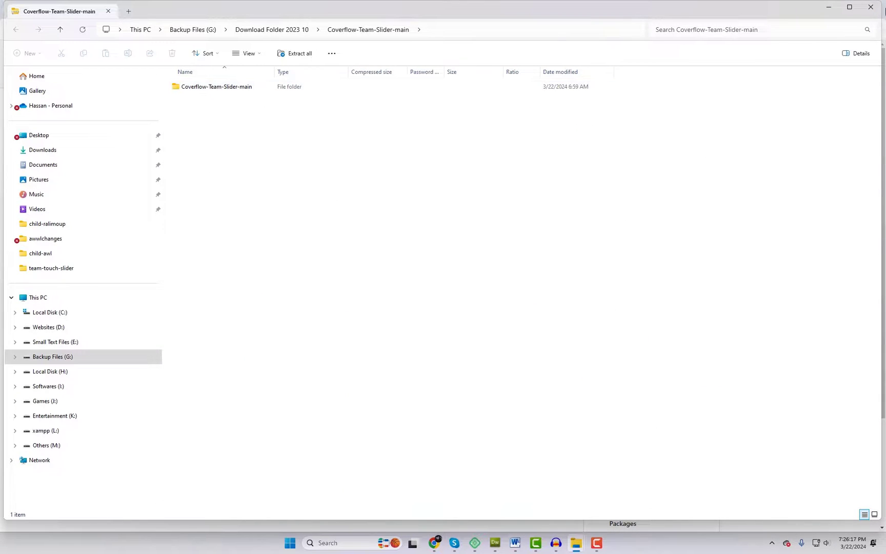
left_click(870, 6)
Go to the WordPress dashboard's Add New Plugin page
left_click(137, 9)
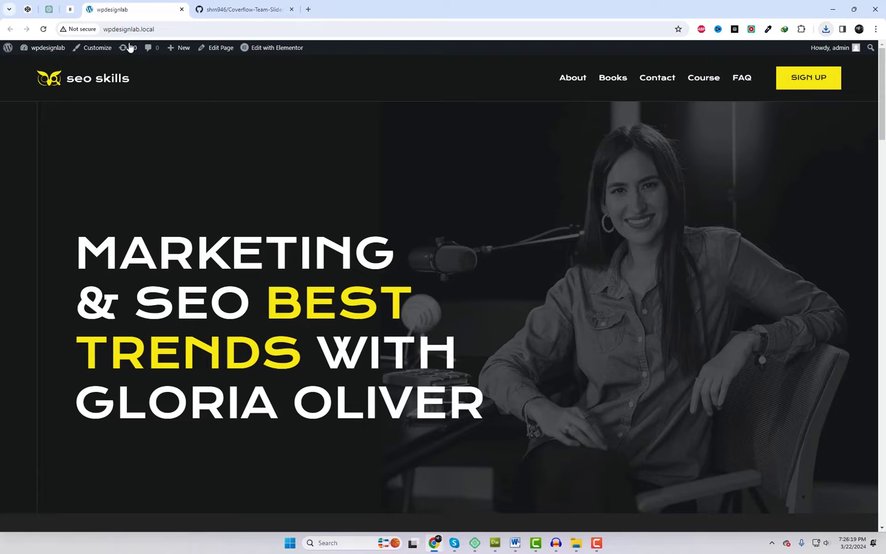
mouse_move(34, 52)
left_click(34, 68)
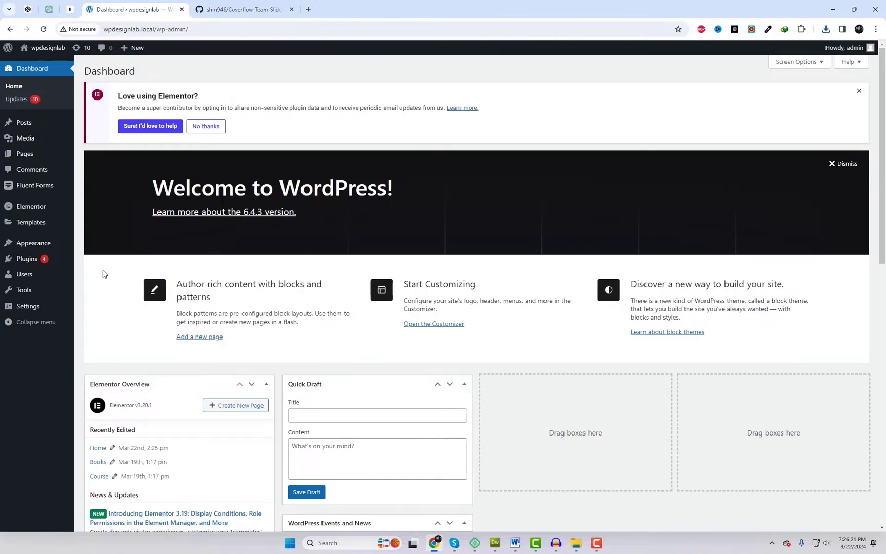
mouse_move(47, 261)
left_click(101, 261)
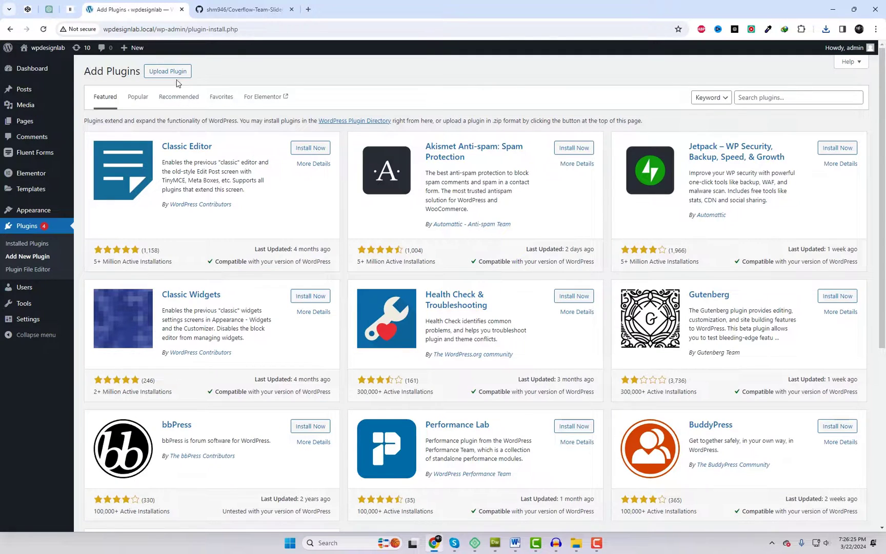
Upload Coverflow-Team-Slider-main.zip and install it as a plugin
left_click(167, 71)
left_click(415, 154)
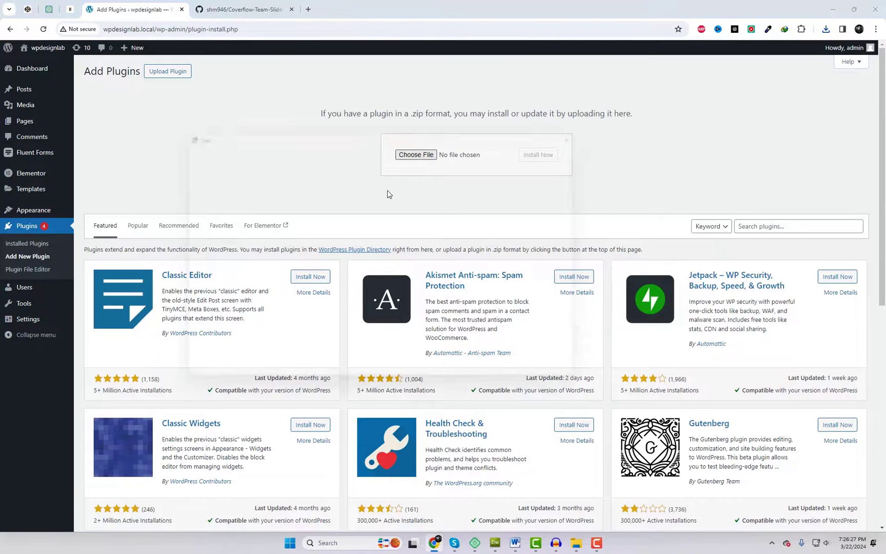
left_click(301, 196)
left_click(527, 381)
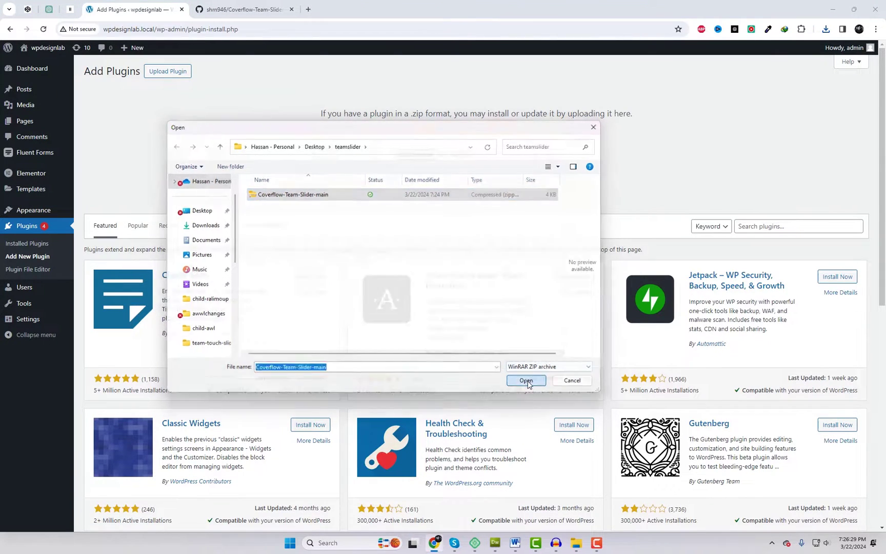
left_click(533, 155)
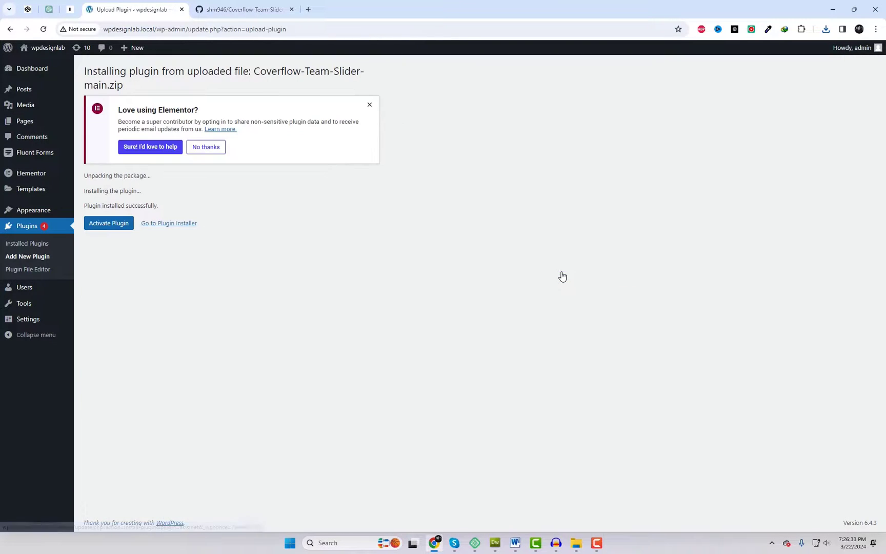
Activate the newly installed Simple Coverflow Team Slider plugin
left_click(119, 230)
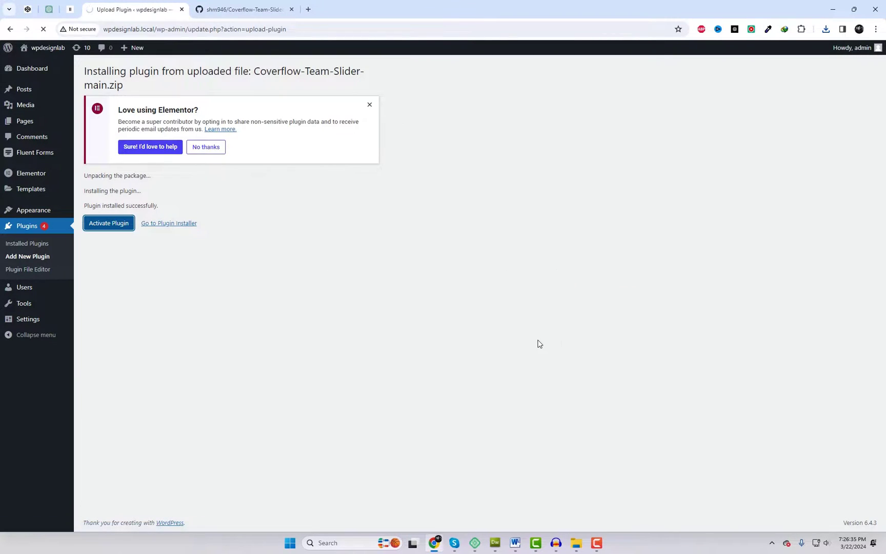
scroll(538, 344, "down", 6)
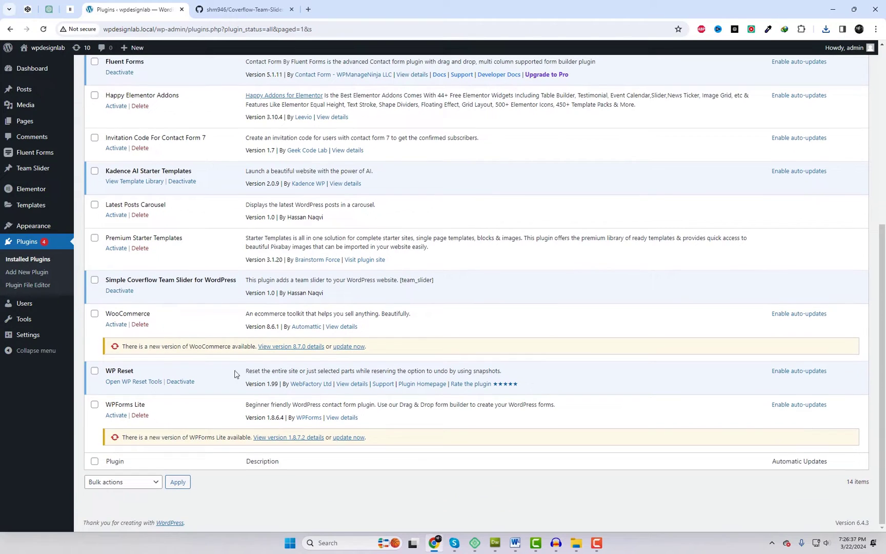
left_click_drag(237, 280, 103, 286)
left_click(403, 292)
Copy the [team_slider] shortcode from the plugin description and go to the Team Slider posts list
left_click_drag(401, 282, 440, 284)
right_click(440, 283)
left_click(458, 290)
scroll(437, 312, "up", 2)
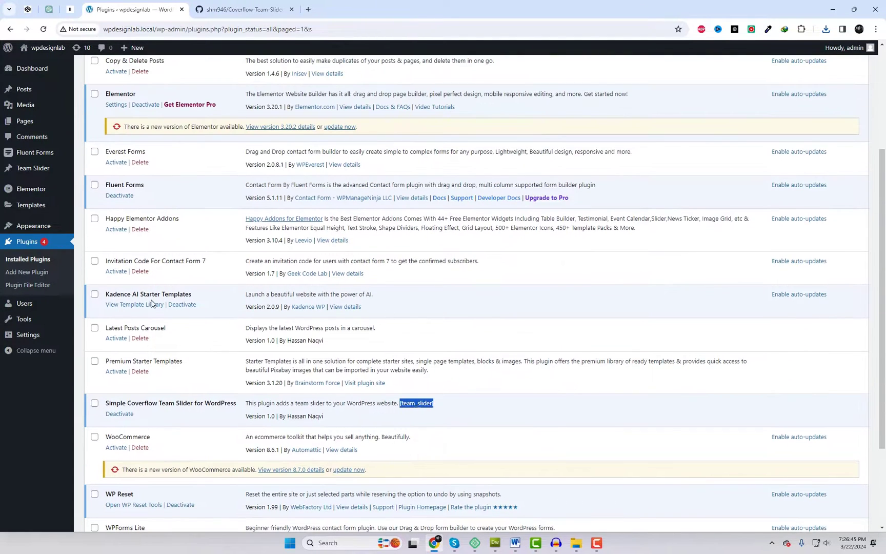
left_click(32, 169)
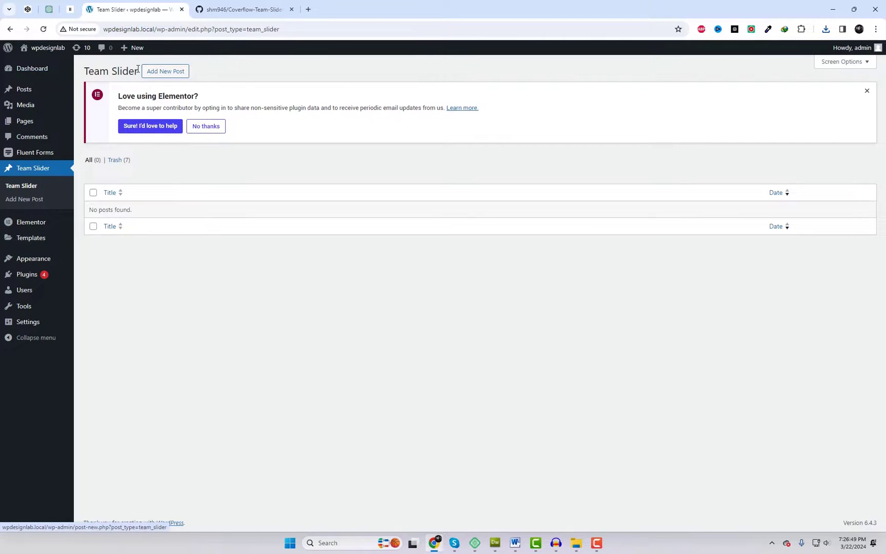
Start a new team member post with face-7-min as its featured image
left_click(167, 75)
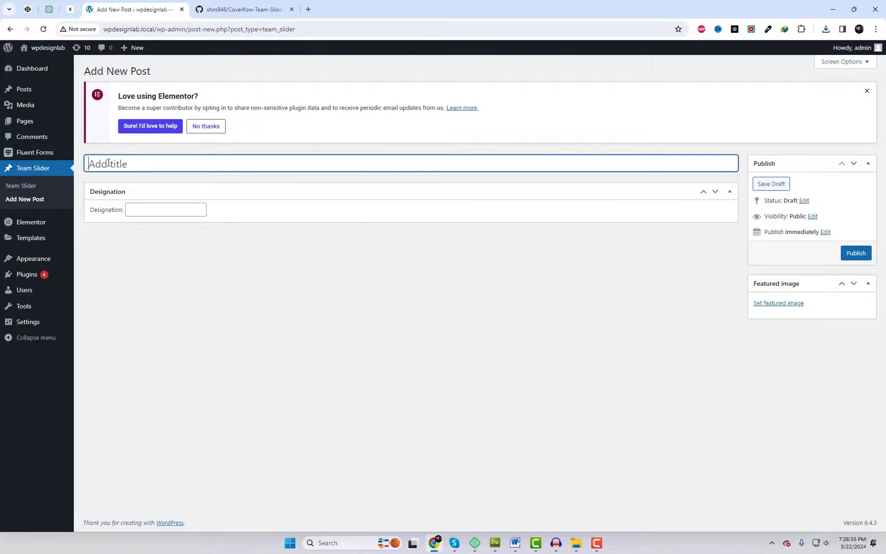
left_click(778, 304)
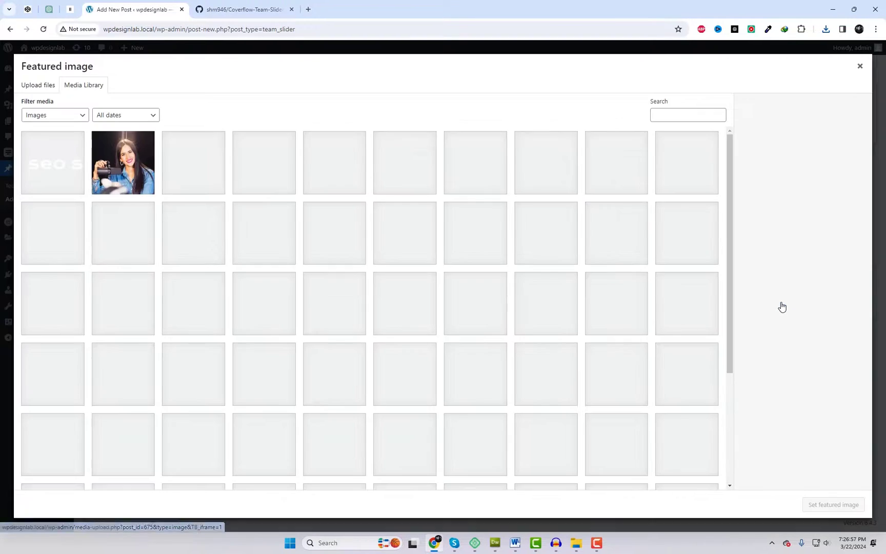
left_click(123, 233)
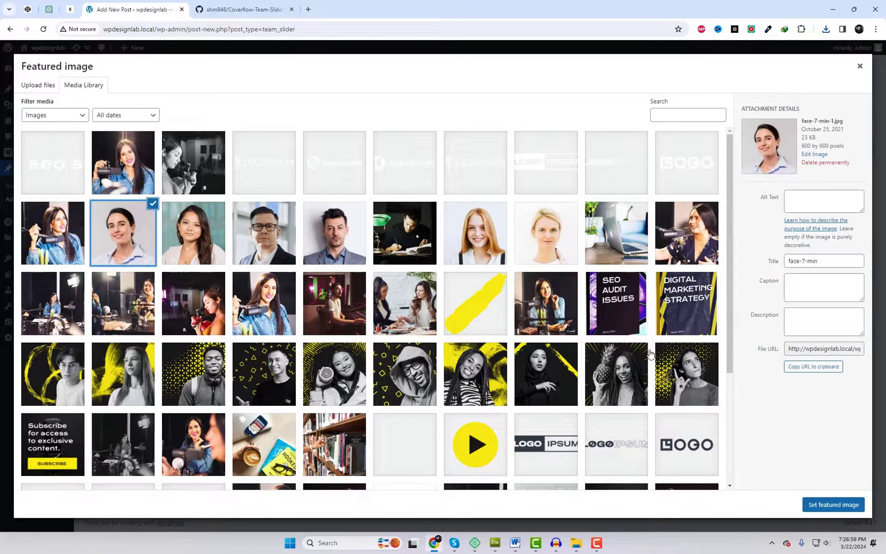
left_click(825, 506)
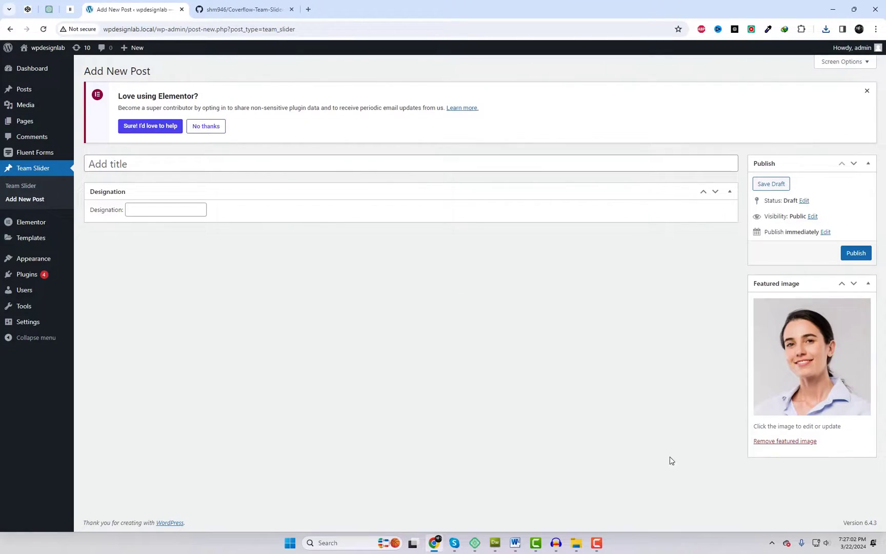
Title the post Emma, set designation Web Developer, and publish it
left_click(144, 162)
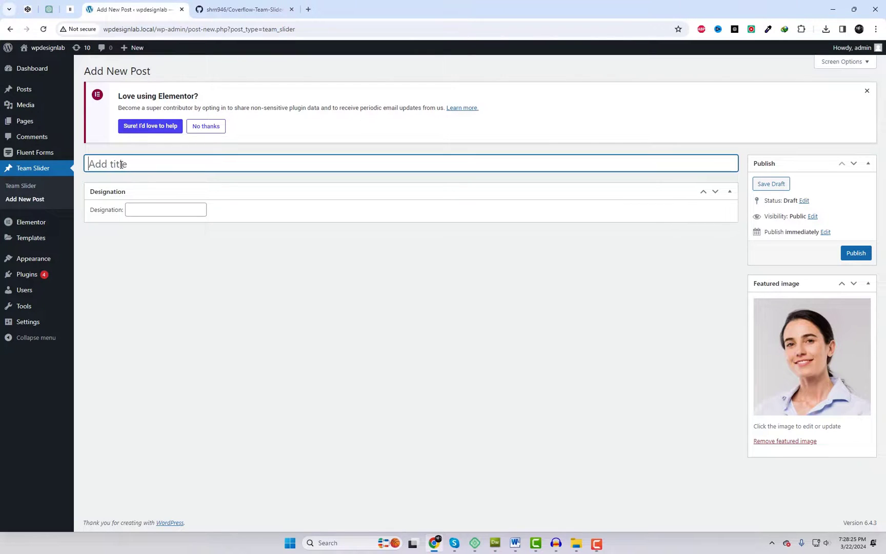
type("Emma")
left_click(161, 210)
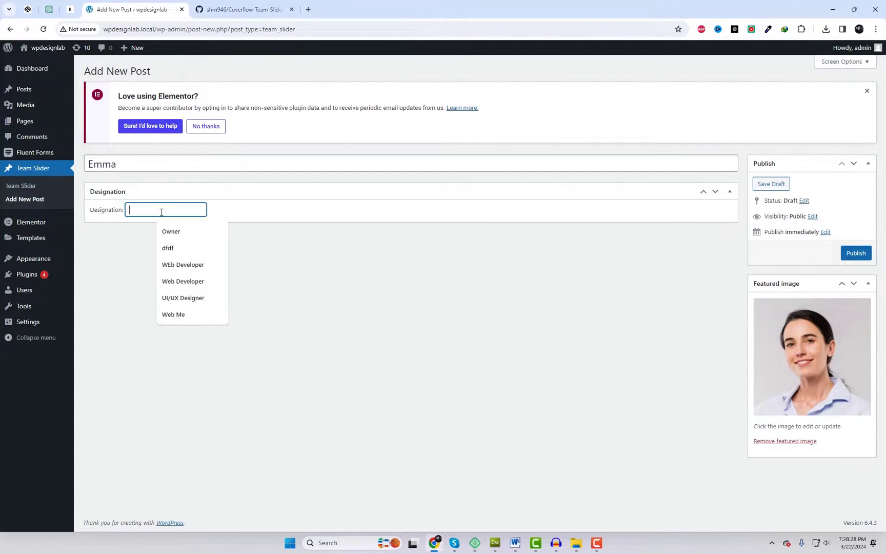
type("WEb Developer")
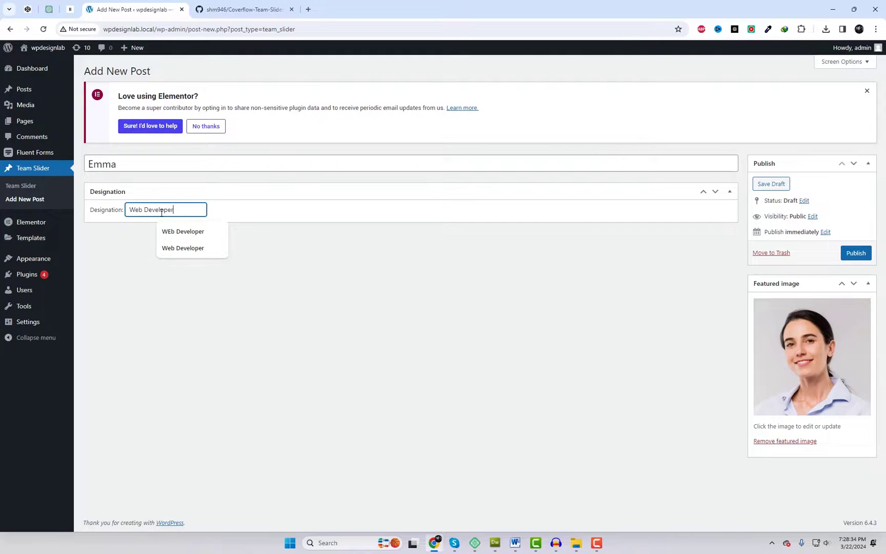
left_click(382, 322)
left_click(855, 253)
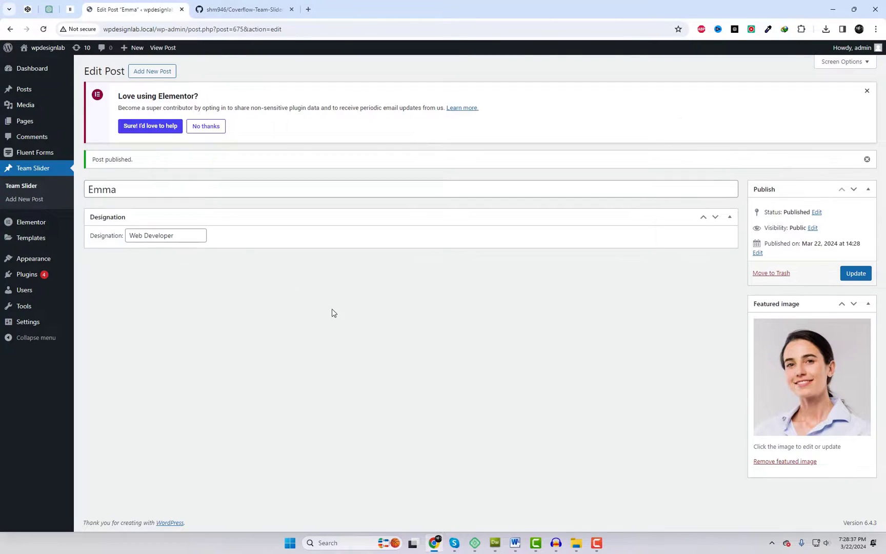
Publish member Lily, designation Desinger, with the young woman's portrait as featured image
left_click(151, 73)
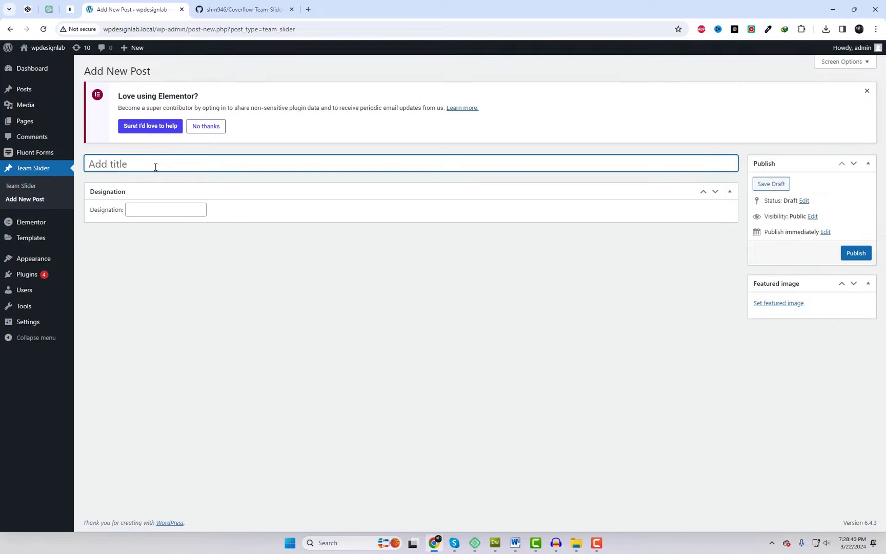
type("Lily")
left_click(174, 209)
type("Desinger")
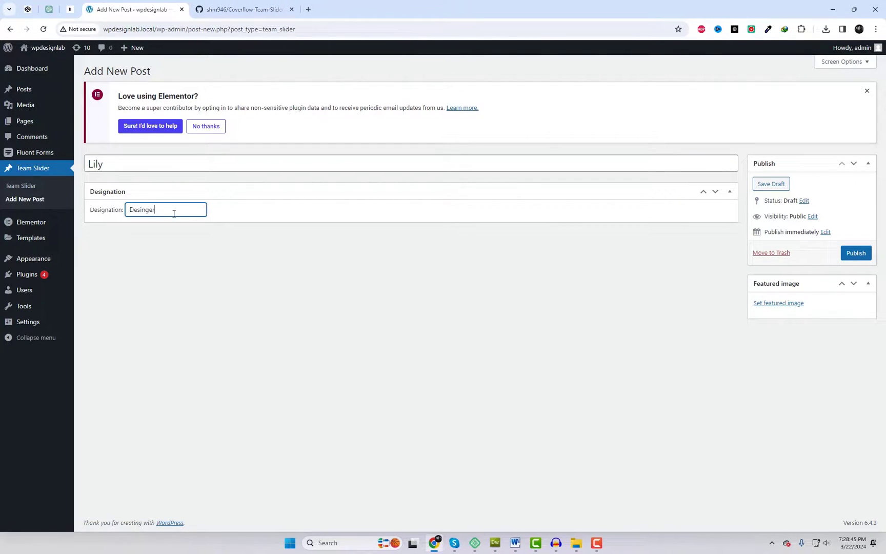
left_click(779, 303)
left_click(204, 248)
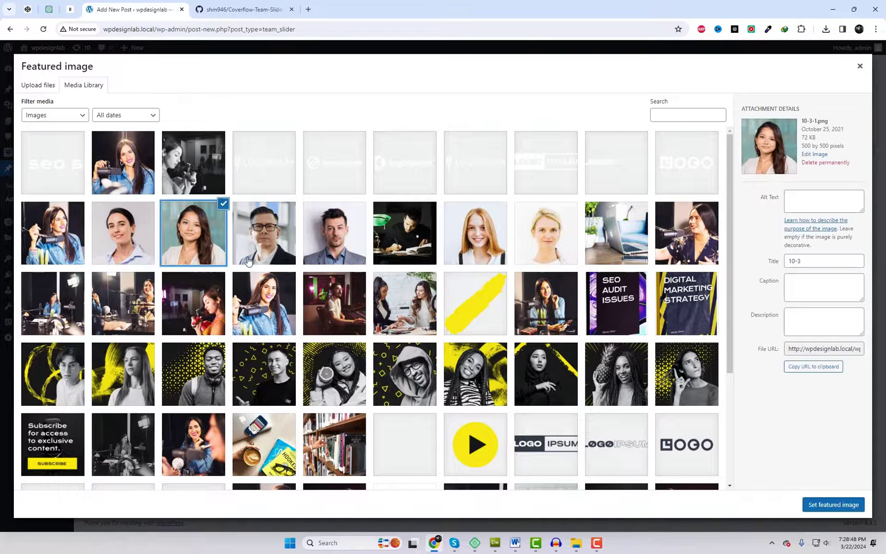
left_click(846, 504)
left_click(854, 256)
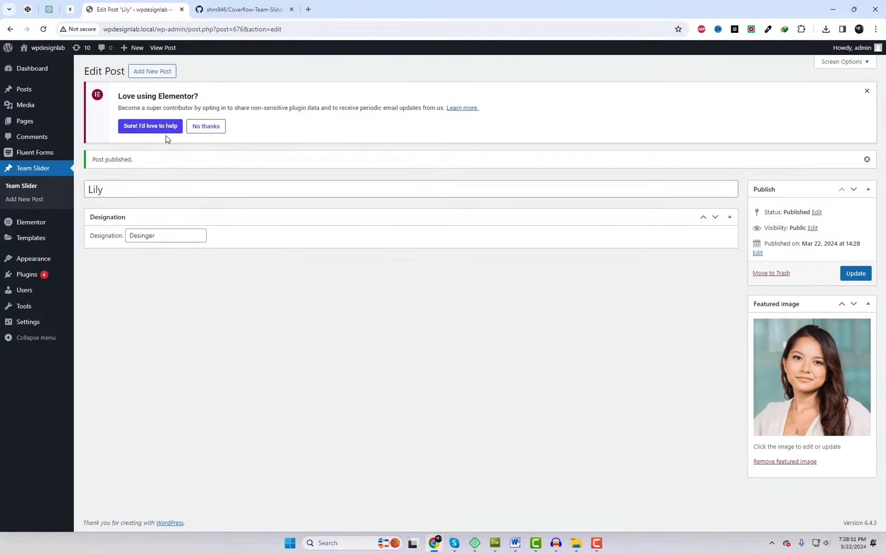
Publish member John, designation Owner, with the man-with-glasses portrait as featured image
left_click(153, 71)
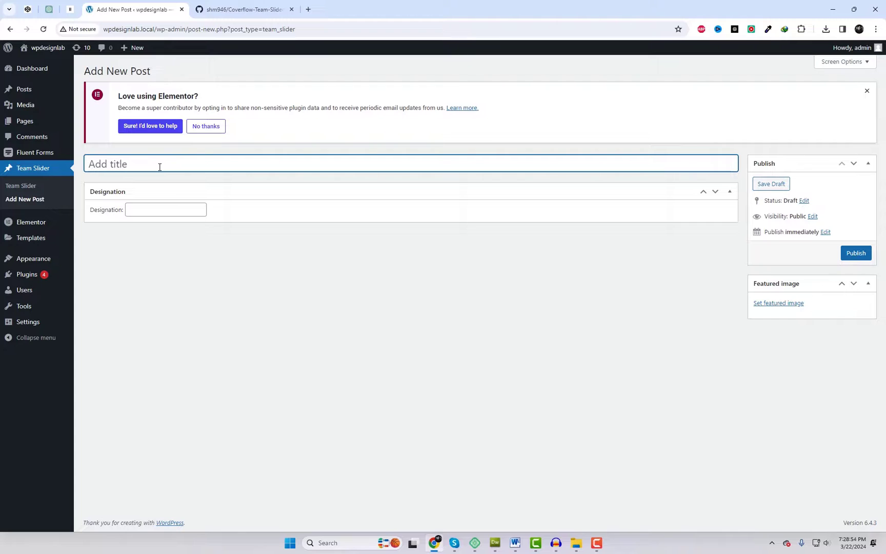
type("John")
left_click(158, 210)
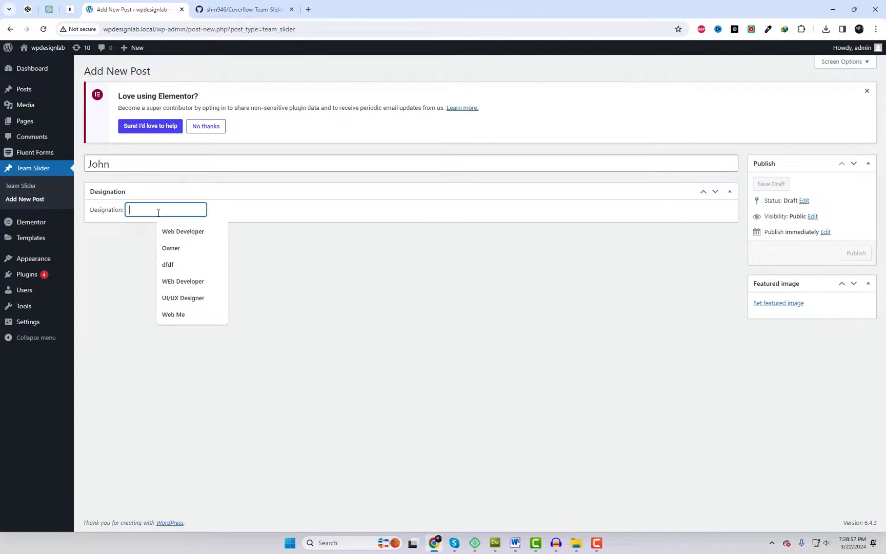
type("Owner")
left_click(241, 248)
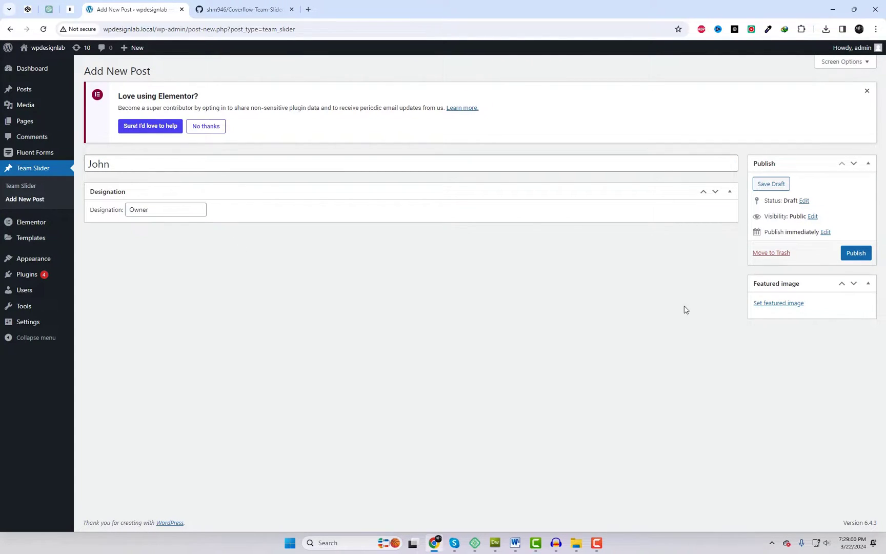
left_click(762, 303)
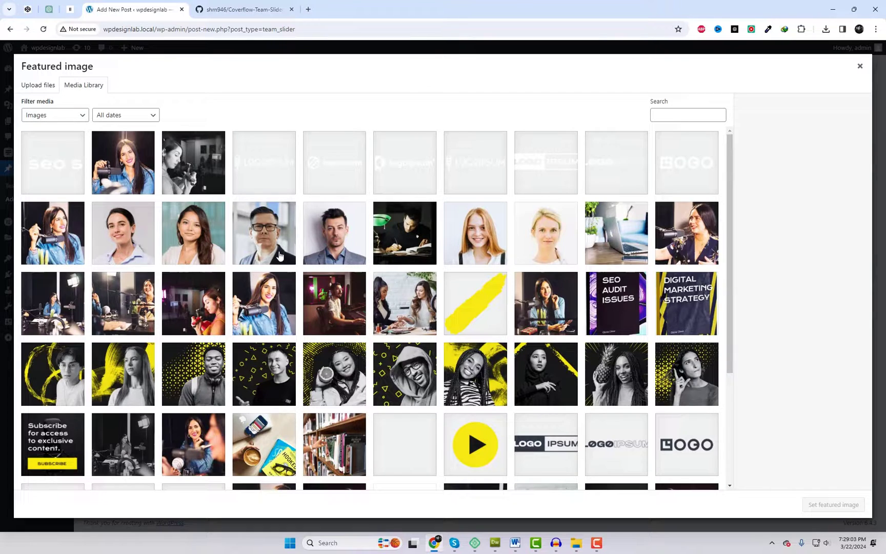
left_click(279, 255)
left_click(833, 504)
left_click(854, 252)
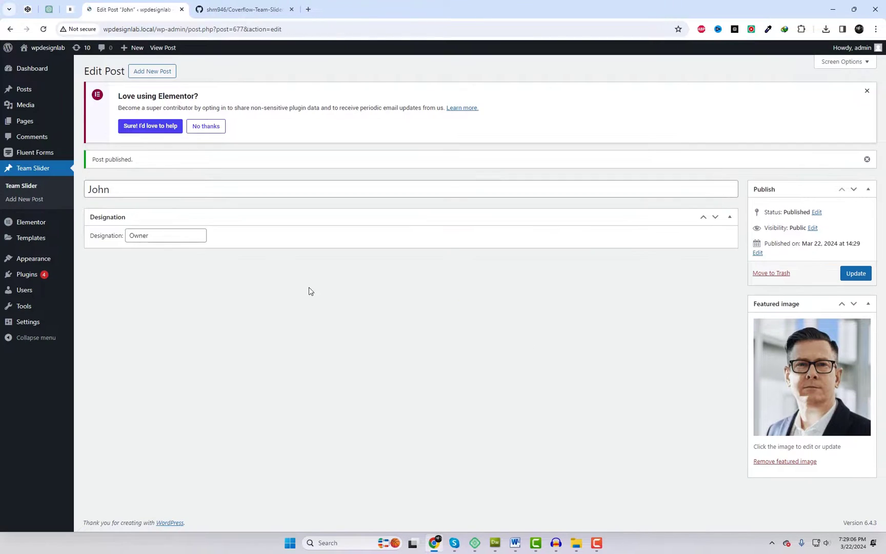
Publish member Mike, designation Web Developer, with the grey-suit man's portrait featured
left_click(167, 72)
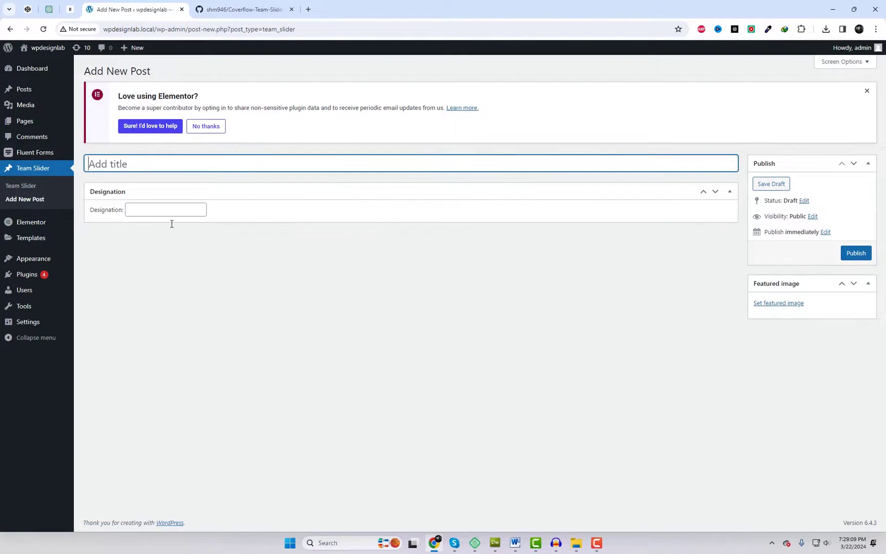
type("Mike")
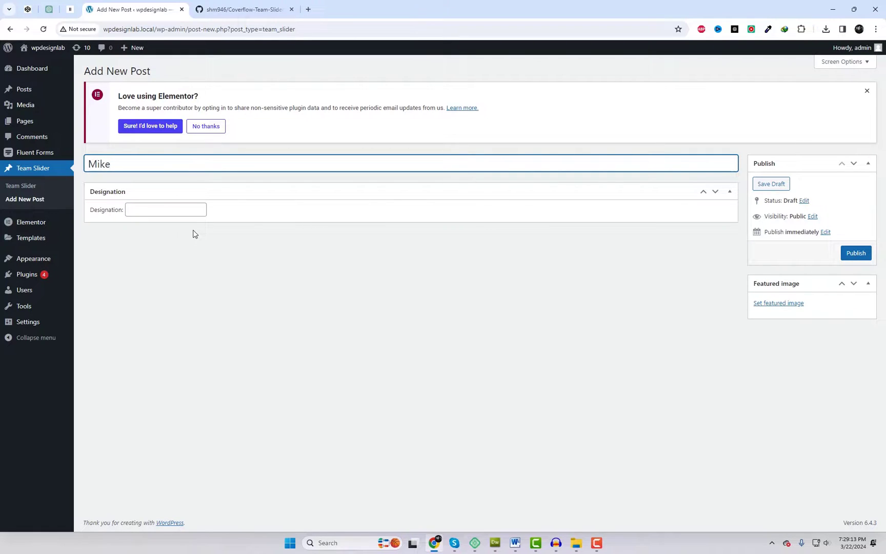
left_click(187, 209)
type("WE")
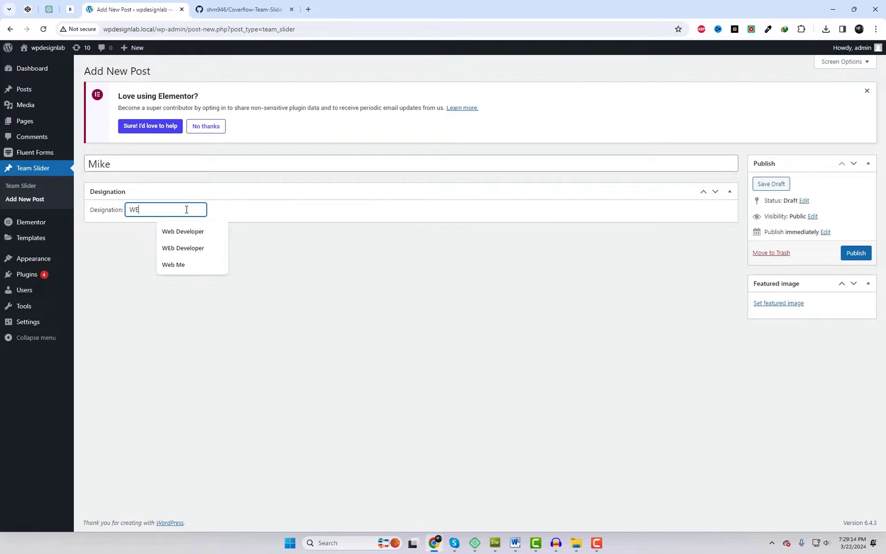
type("b Developer")
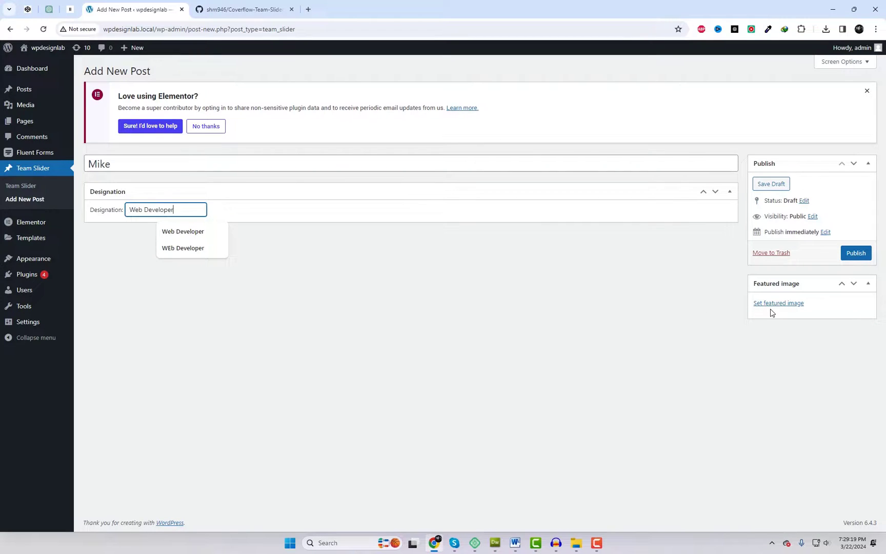
left_click(778, 303)
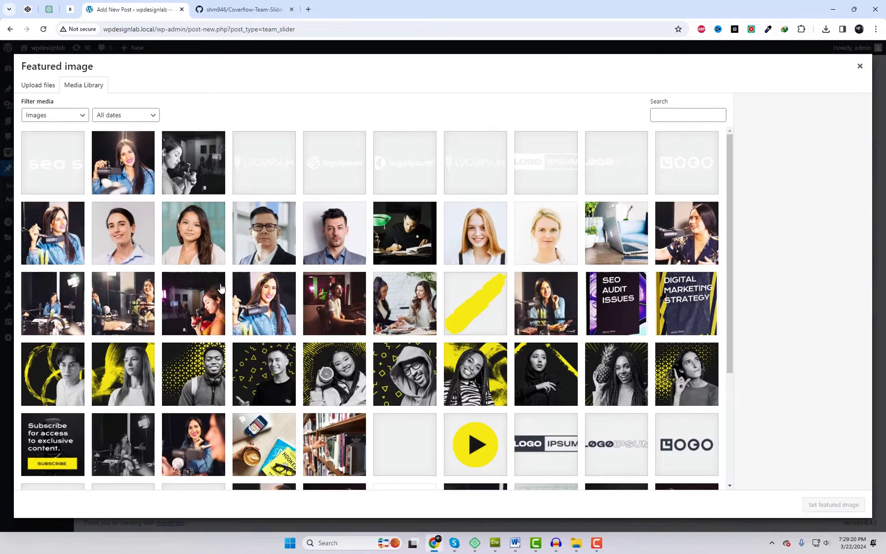
left_click(328, 255)
left_click(825, 509)
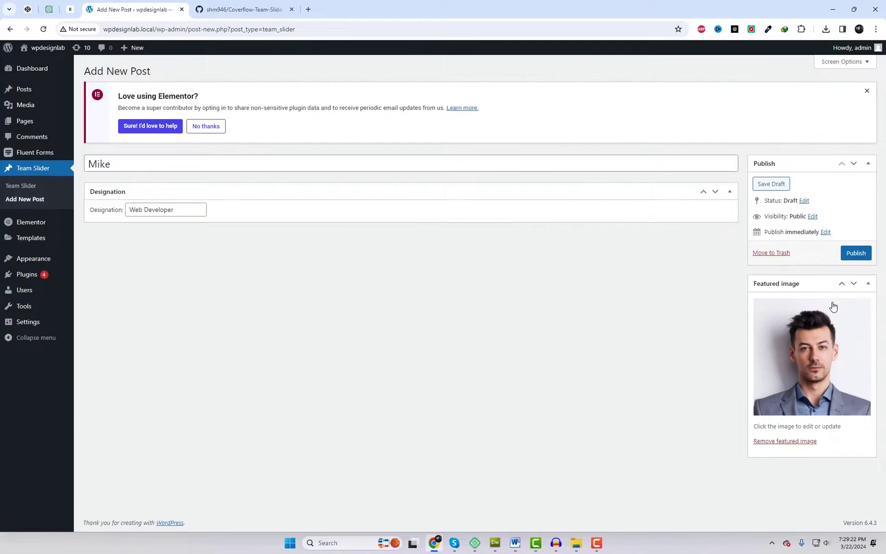
left_click(854, 252)
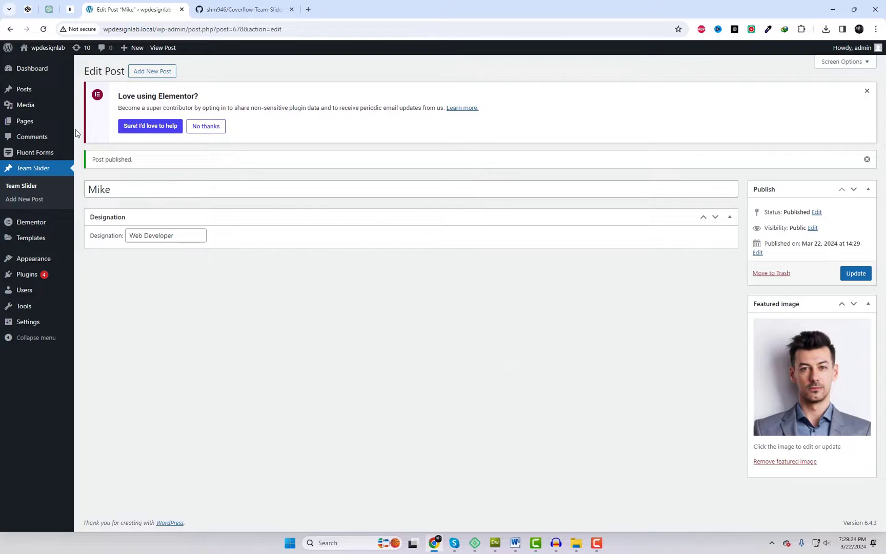
Start member post Alexander, designation Project Manger, with the blonde woman's portrait featured
left_click(165, 72)
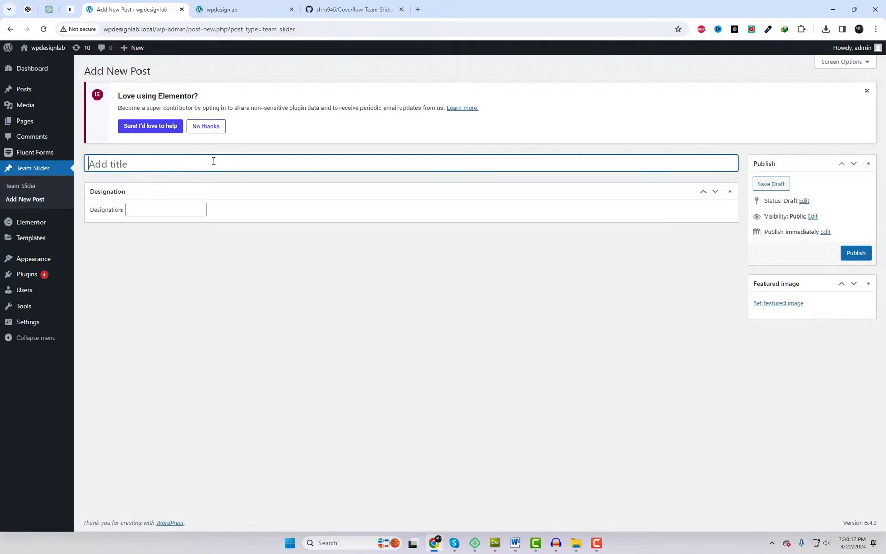
type("Alexander")
left_click(165, 209)
type("Project Manger")
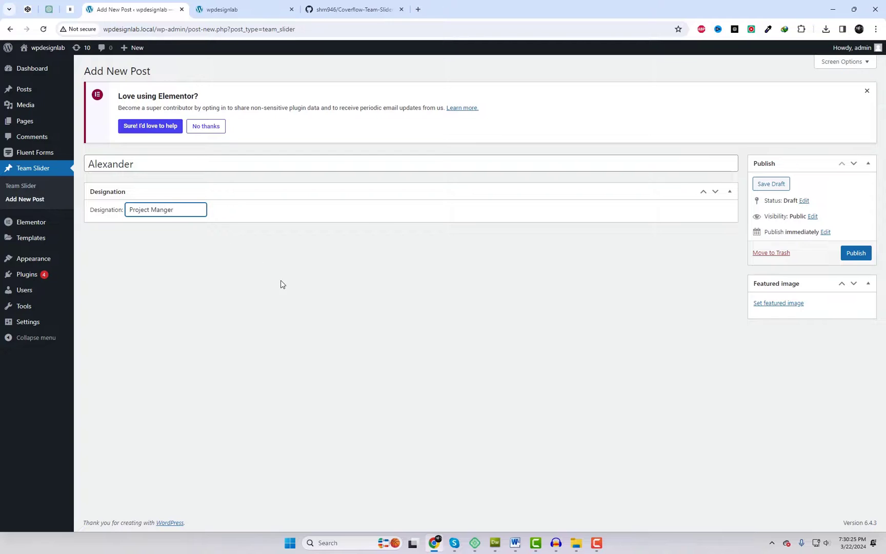
left_click(281, 284)
left_click(770, 309)
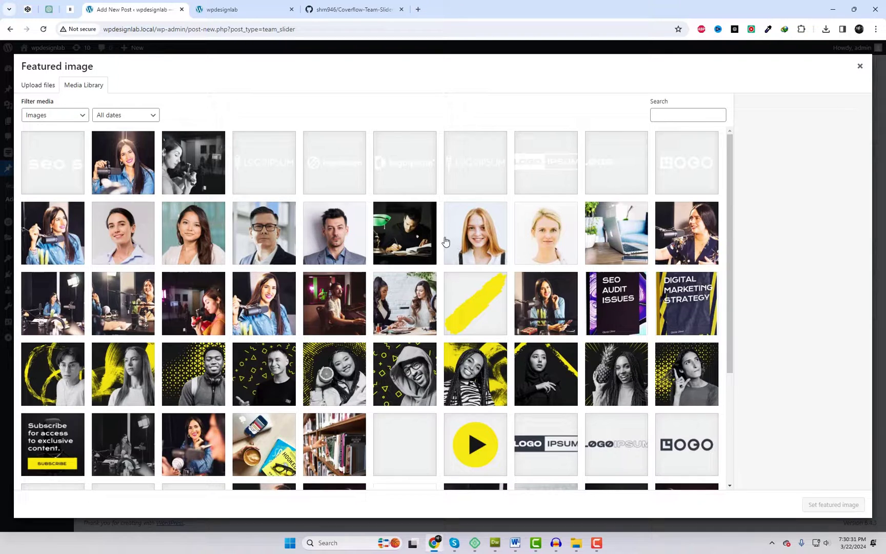
left_click(541, 242)
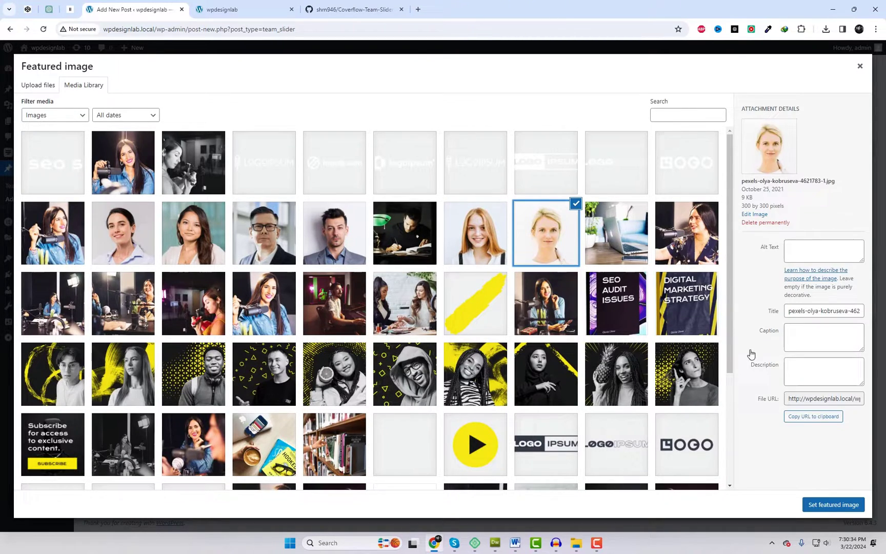
left_click(831, 504)
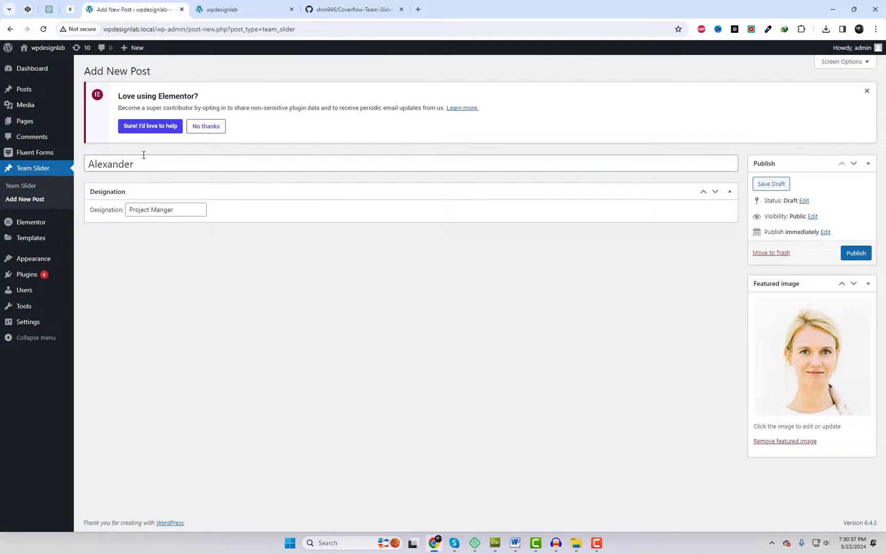
Retitle the post to Mia, publish it, and begin another member post
left_click(144, 155)
mouse_move(64, 159)
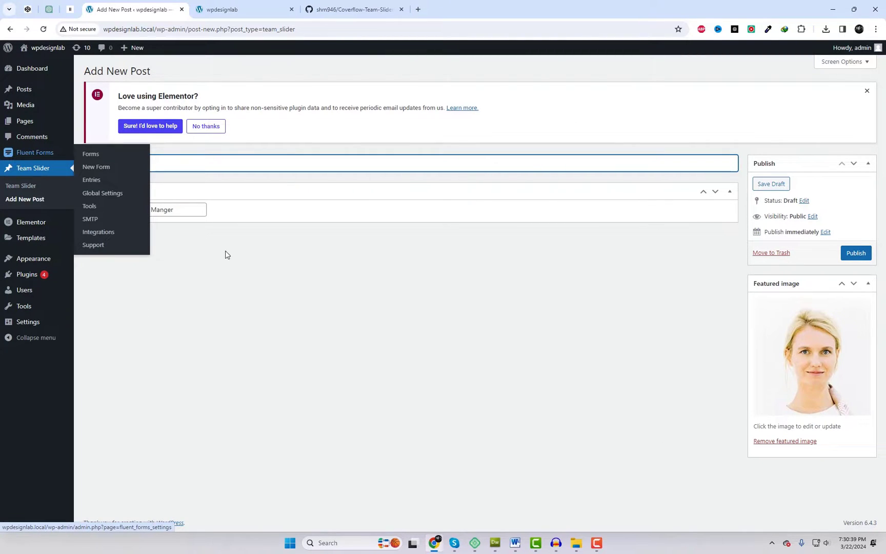
left_click(285, 268)
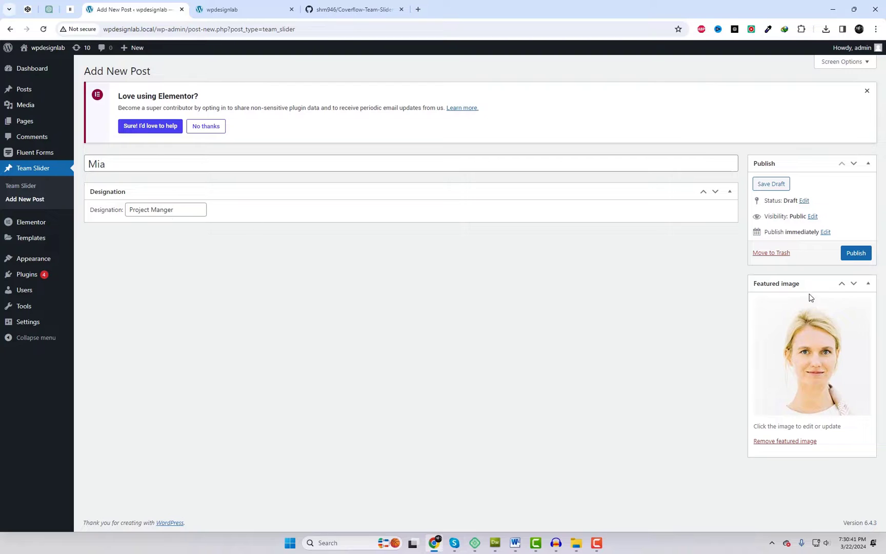
left_click(855, 253)
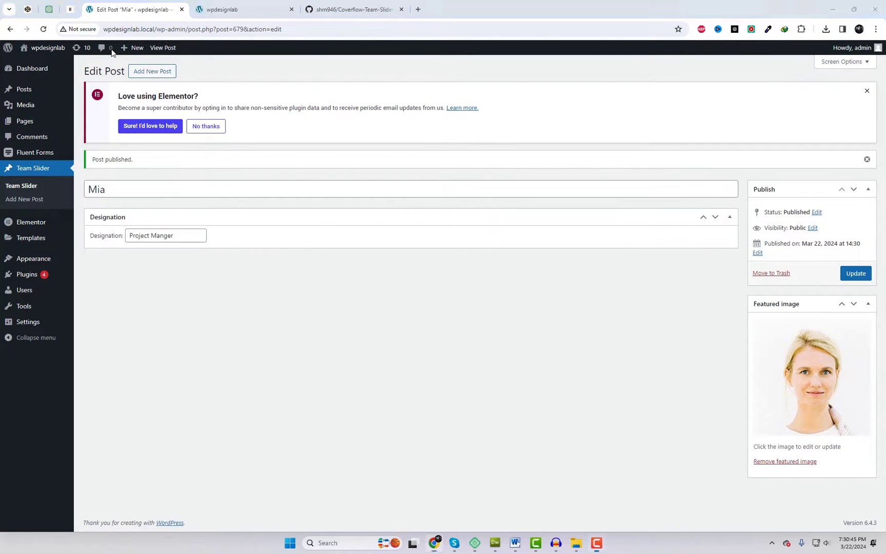
left_click(152, 71)
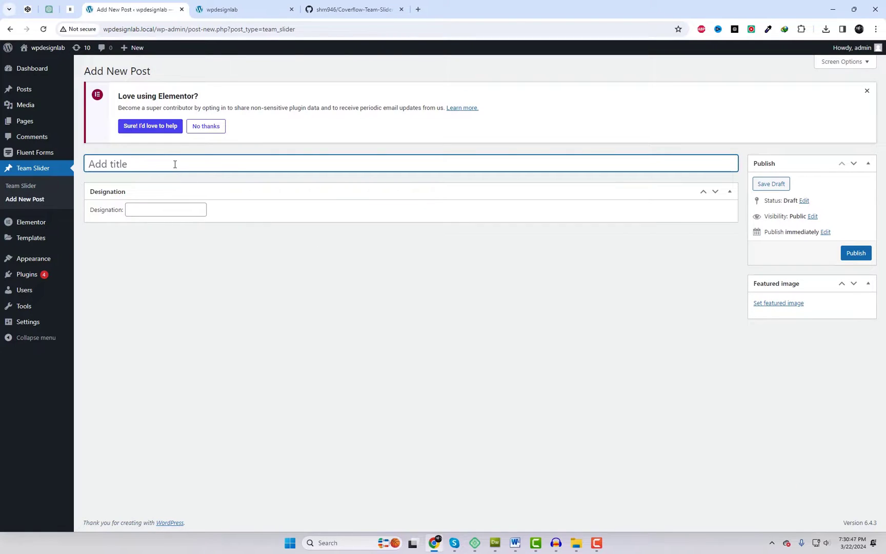
Publish member Live, designation Web Expert, with the woman-with-microphone photo as featured image
type("Live")
left_click(174, 214)
type("W")
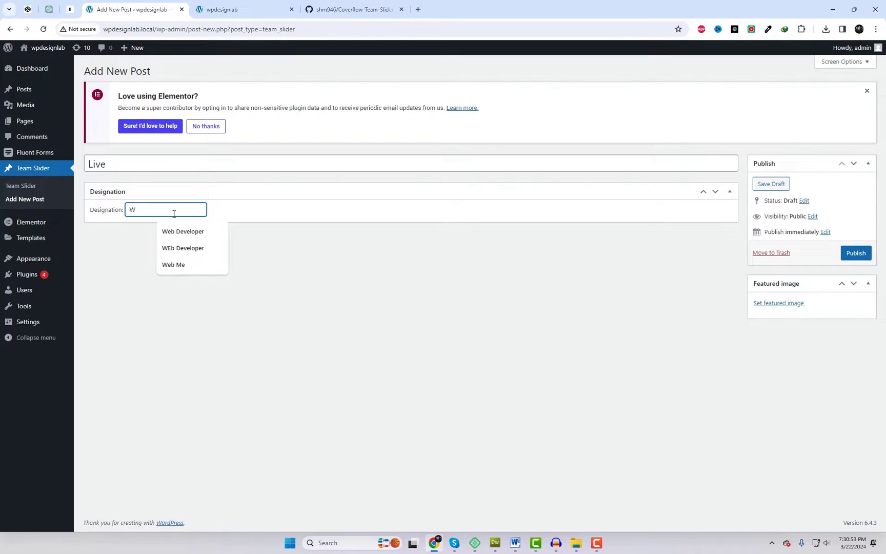
type("Eb Expert")
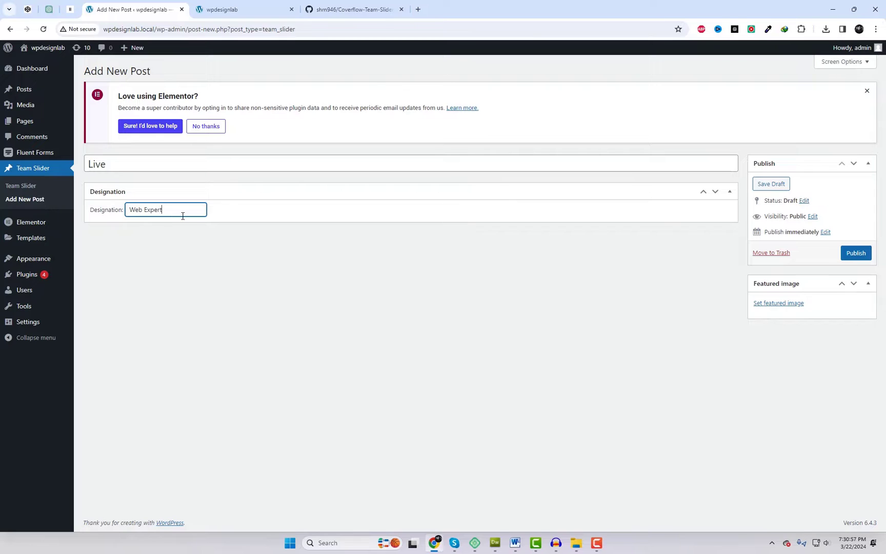
left_click(275, 278)
left_click(798, 304)
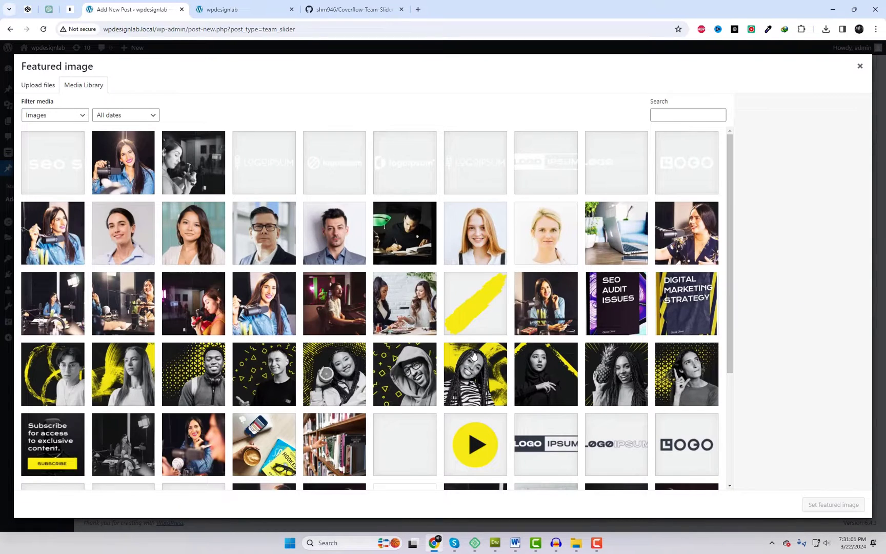
left_click(54, 237)
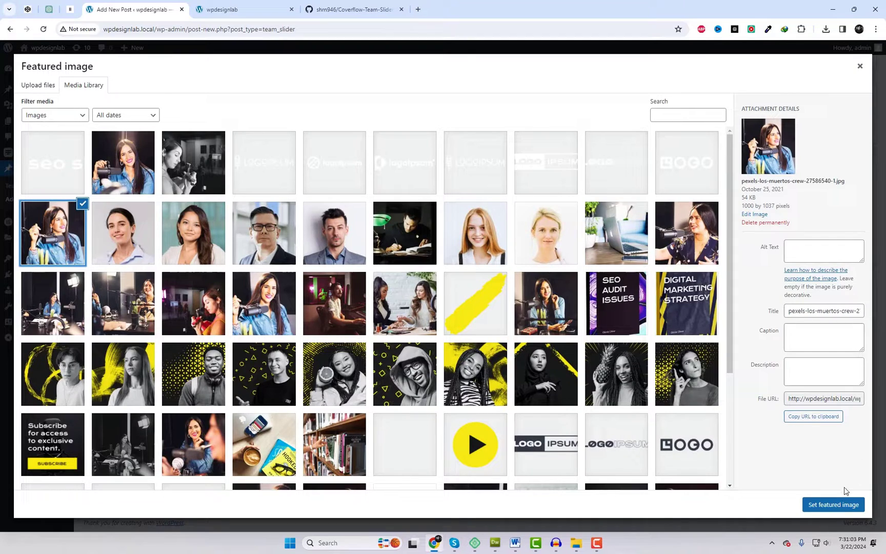
left_click(839, 508)
left_click(855, 253)
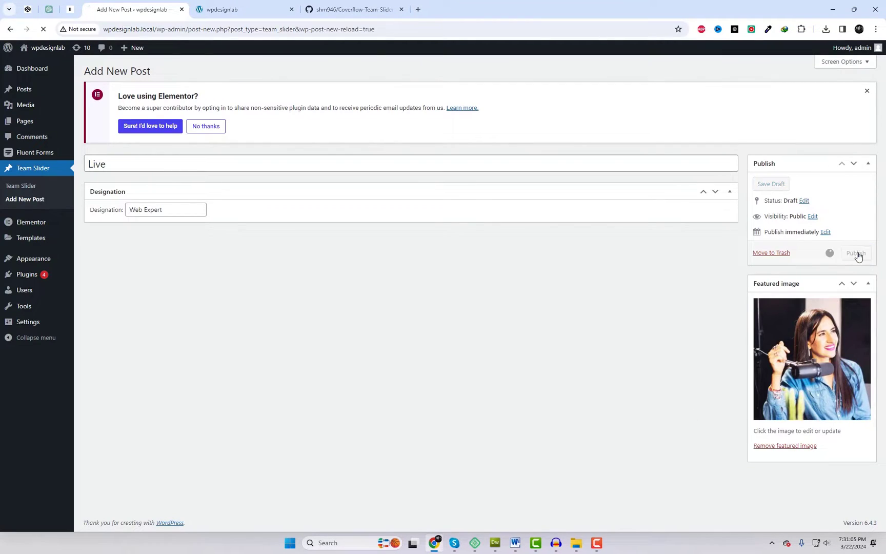
Copy the [team_slider] shortcode from the Installed Plugins list
mouse_move(34, 282)
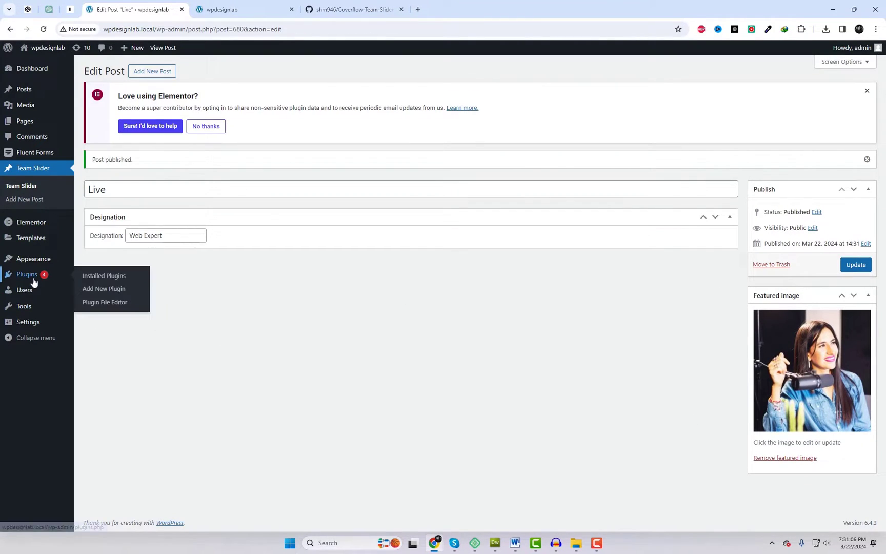
left_click(108, 277)
scroll(447, 425, "down", 3)
scroll(460, 431, "down", 3)
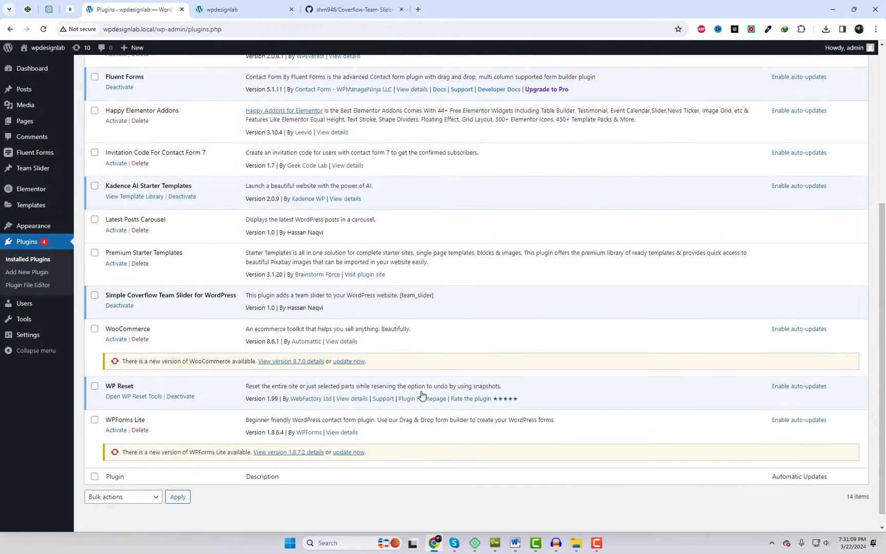
left_click_drag(399, 296, 445, 294)
right_click(432, 291)
left_click(460, 304)
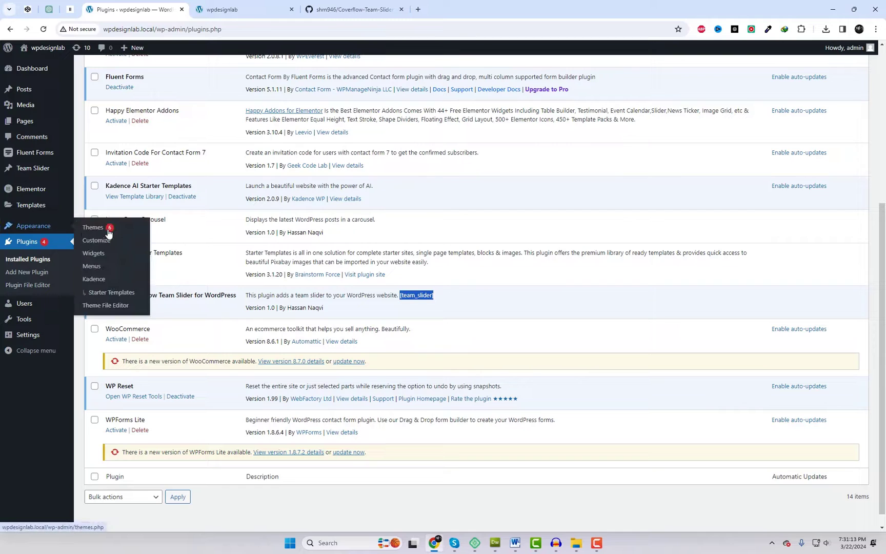
Check in Themes that Kadence is the active theme
left_click(108, 233)
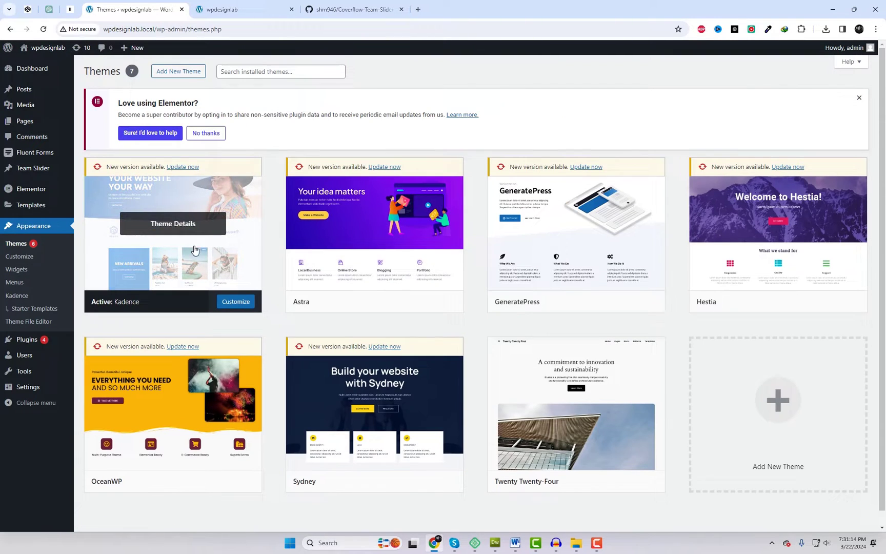
left_click(207, 279)
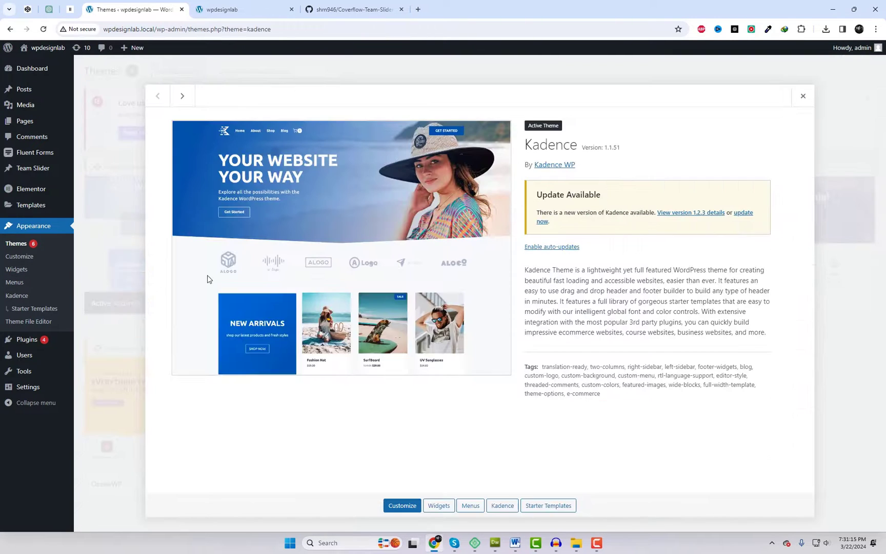
left_click_drag(576, 149, 518, 149)
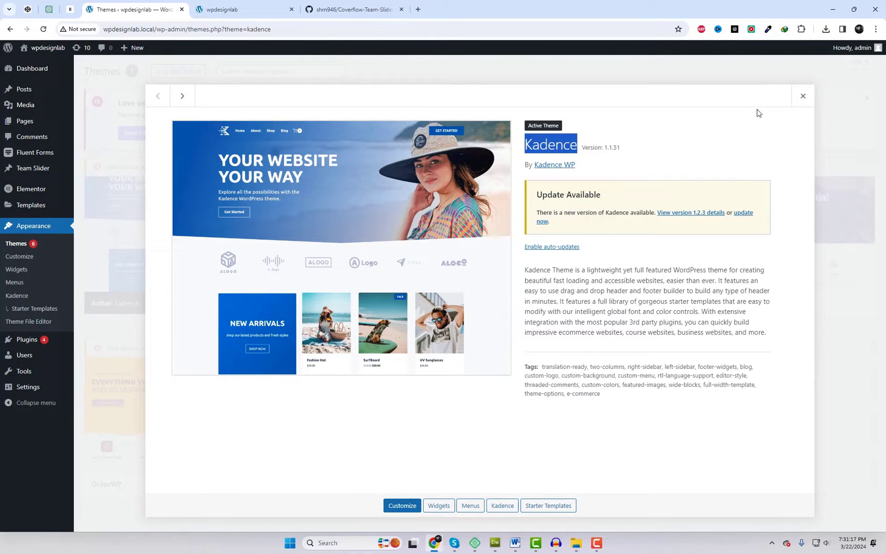
left_click(802, 96)
Return to Installed Plugins, confirm Elementor, and open the live site in a new tab
mouse_move(50, 340)
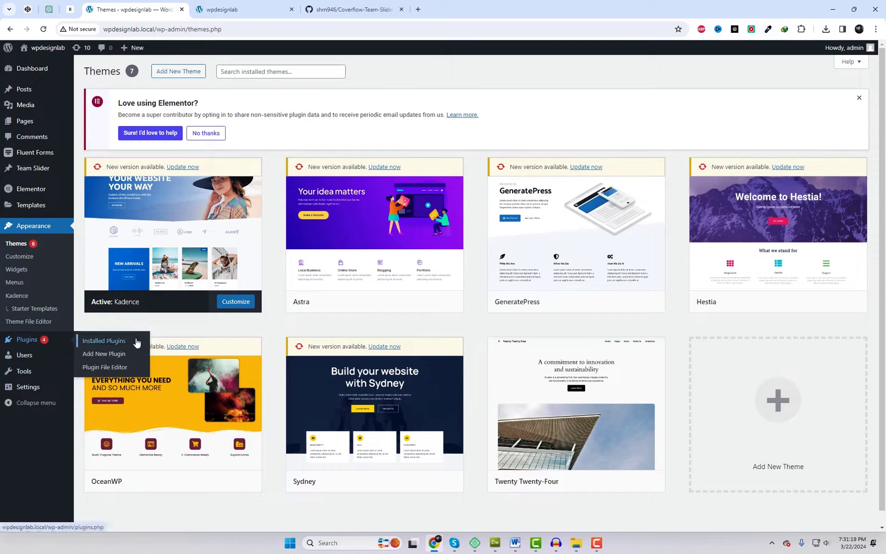
left_click(104, 341)
left_click_drag(152, 233, 111, 233)
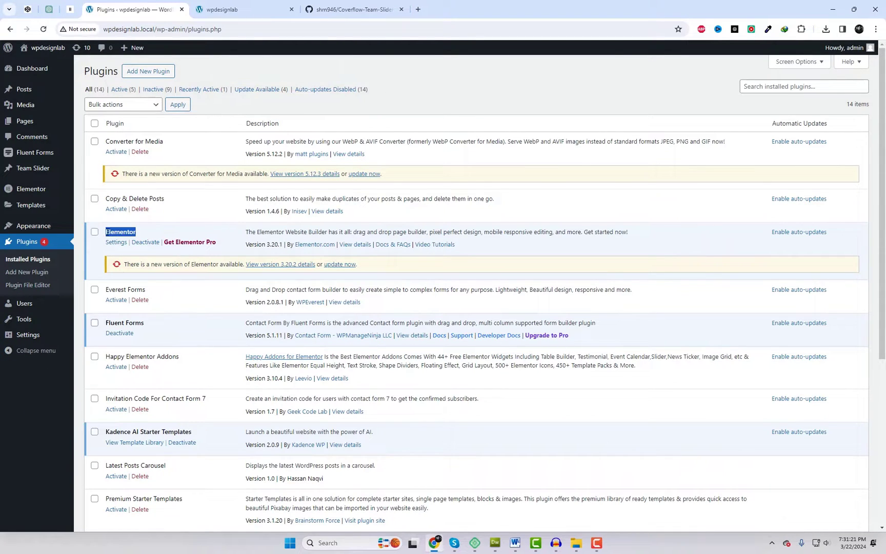
mouse_move(48, 47)
left_click_drag(36, 68, 257, 18)
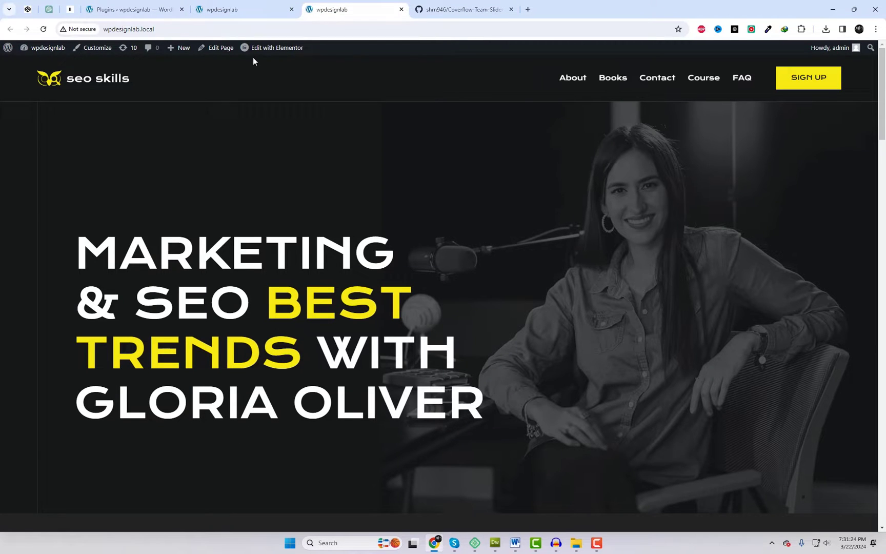
Open Home's Edit with Elementor link in a new tab and switch to it
right_click(258, 52)
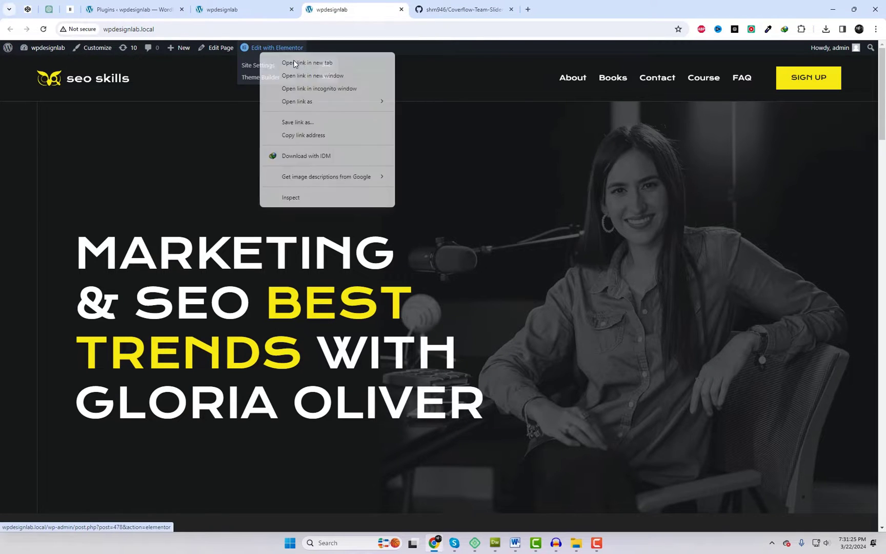
left_click(287, 64)
scroll(526, 353, "down", 3)
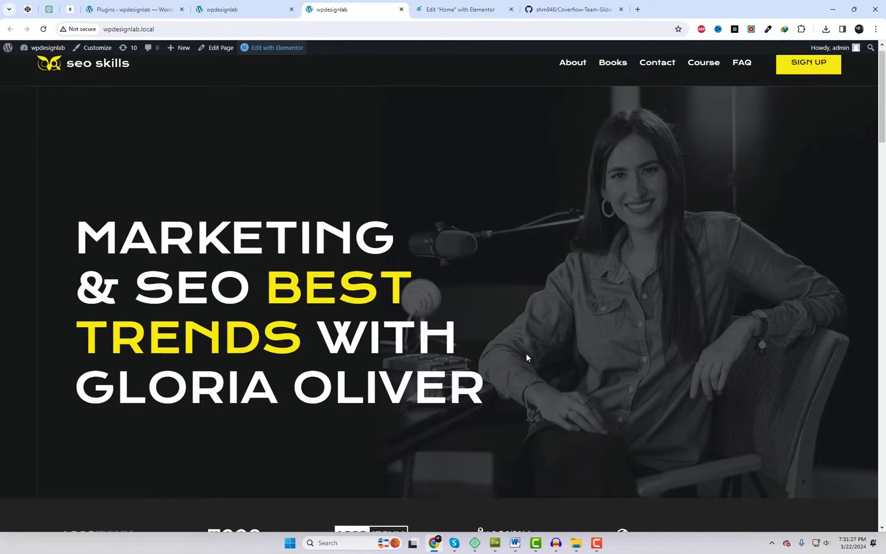
left_click(474, 11)
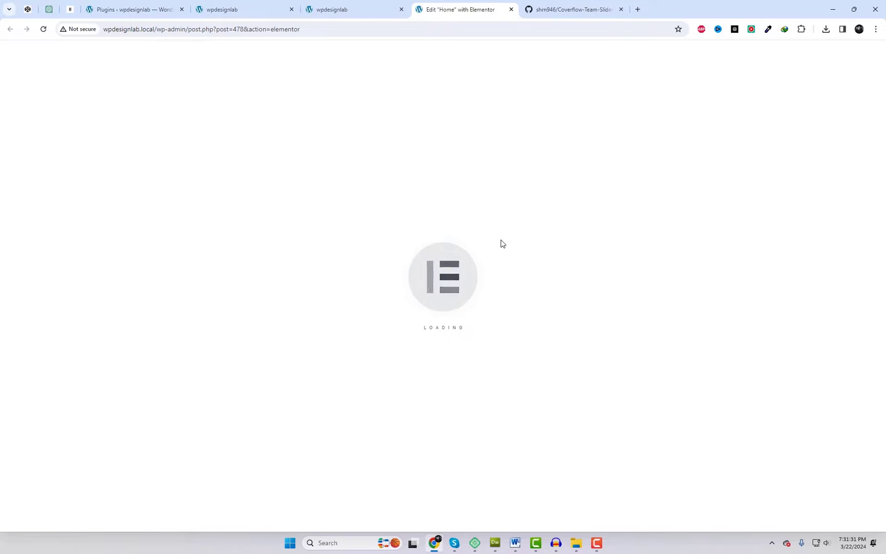
scroll(501, 238, "down", 5)
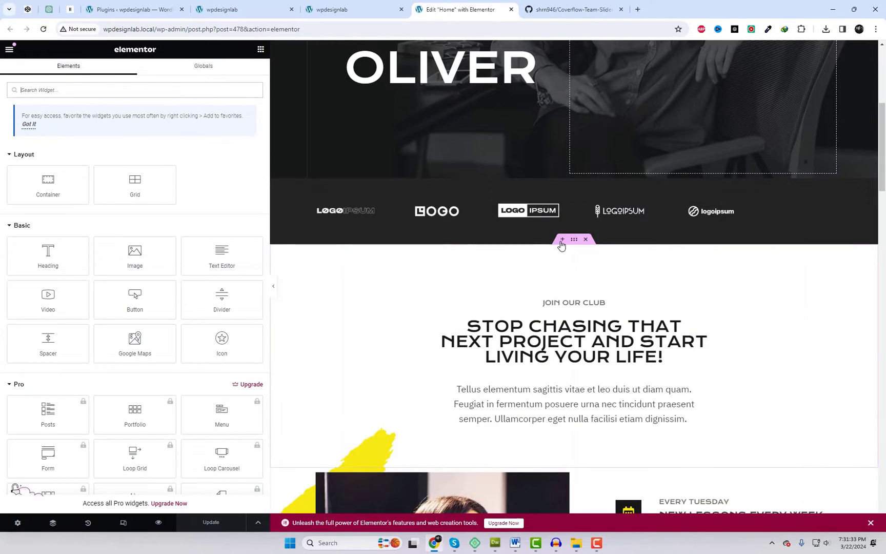
Insert a Flexbox container below the logo strip with Full Width content width
left_click(561, 243)
left_click(553, 287)
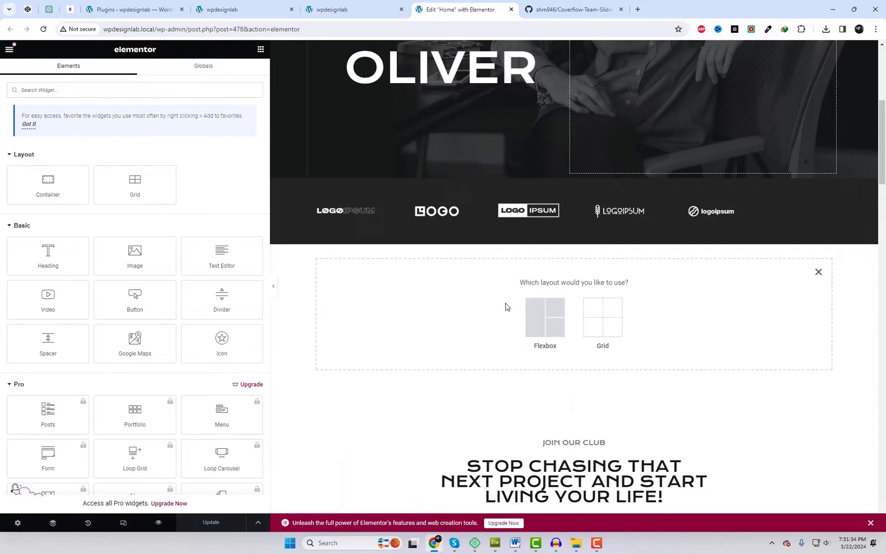
left_click(545, 314)
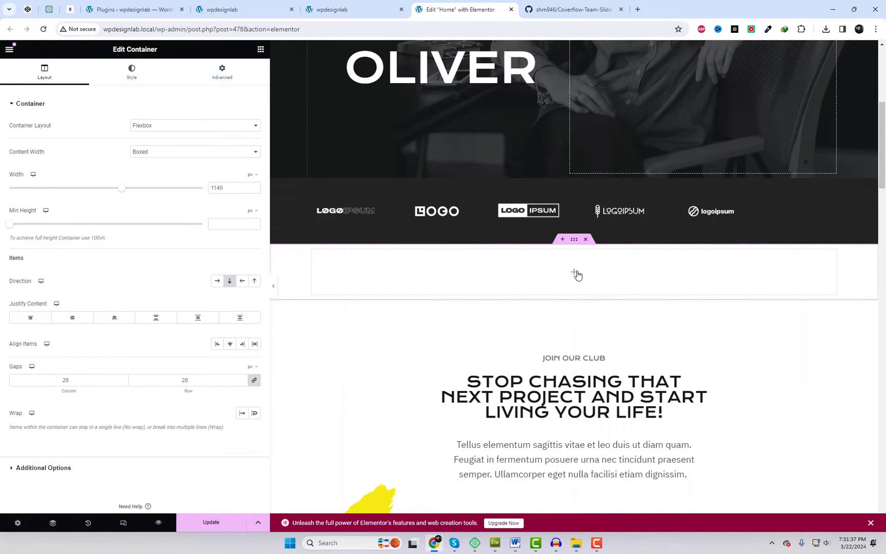
left_click(162, 153)
left_click(162, 169)
Set the container's Advanced margin and padding to 0
left_click(222, 72)
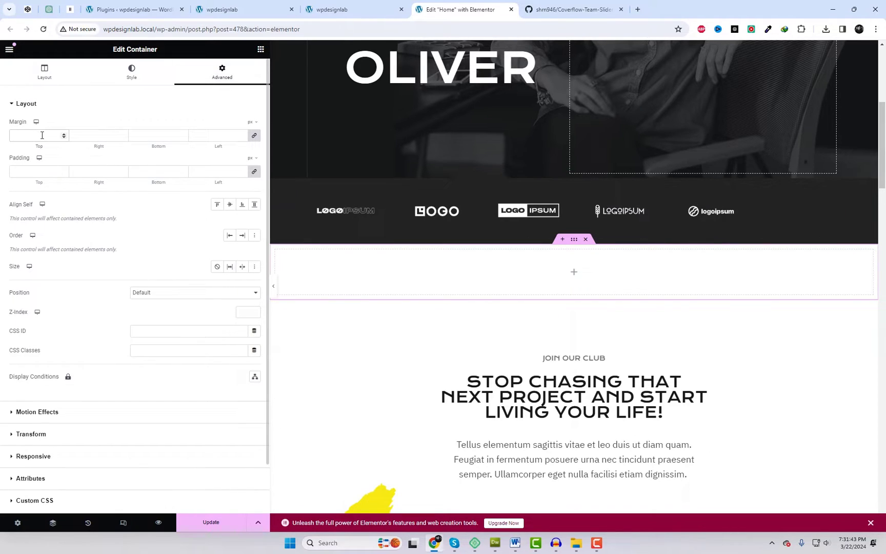
left_click(50, 171)
type("0")
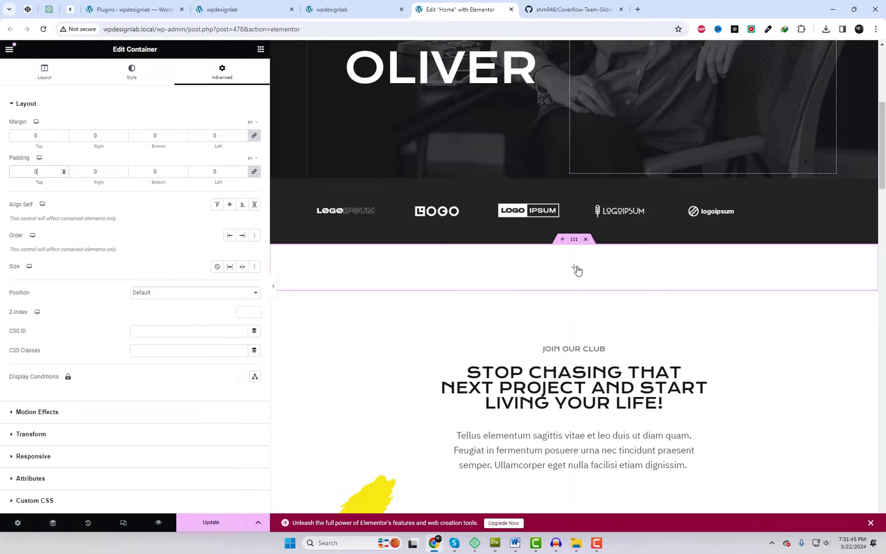
left_click(575, 267)
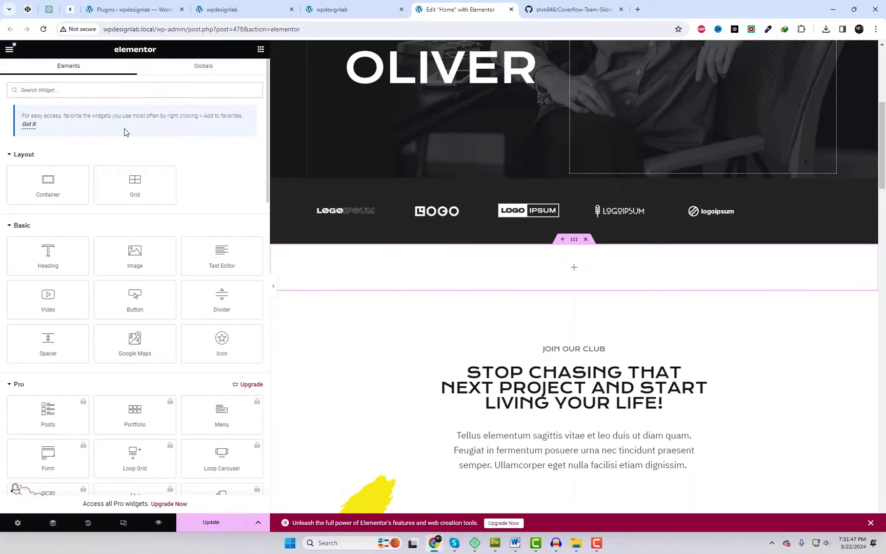